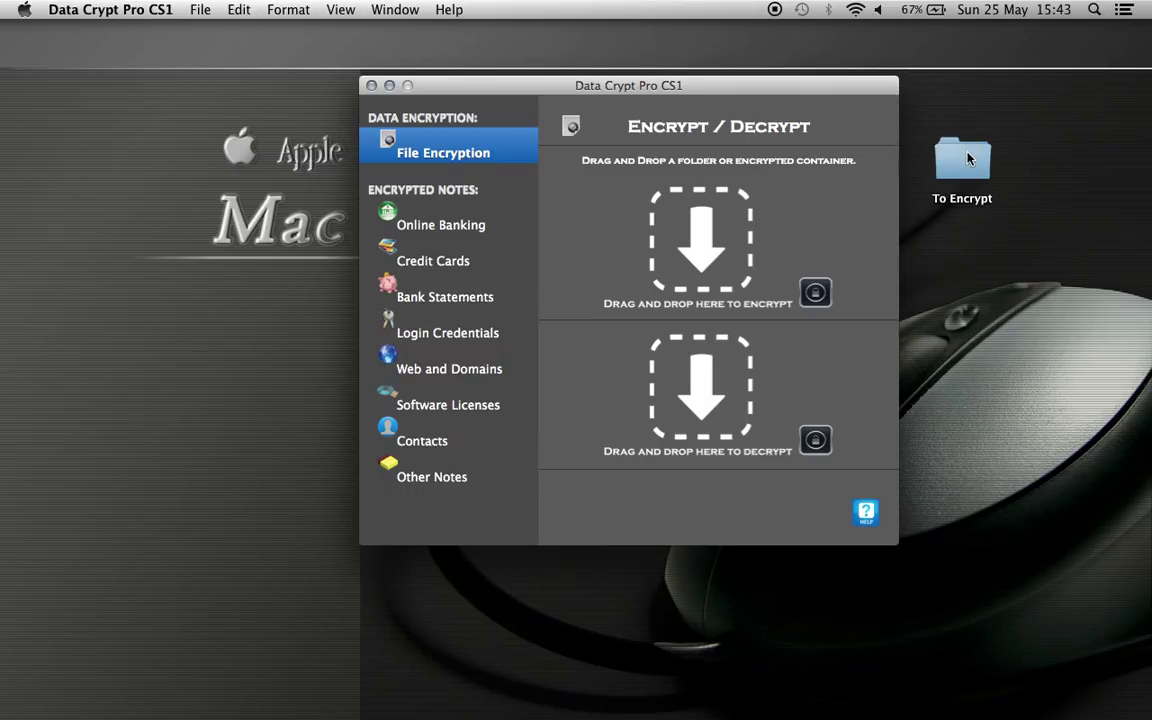
Drop the desktop To Encrypt folder into the encrypt zone and type an encryption password.
{"action": "left_click_drag", "start_coordinate": [967, 158], "coordinate": [711, 229]}
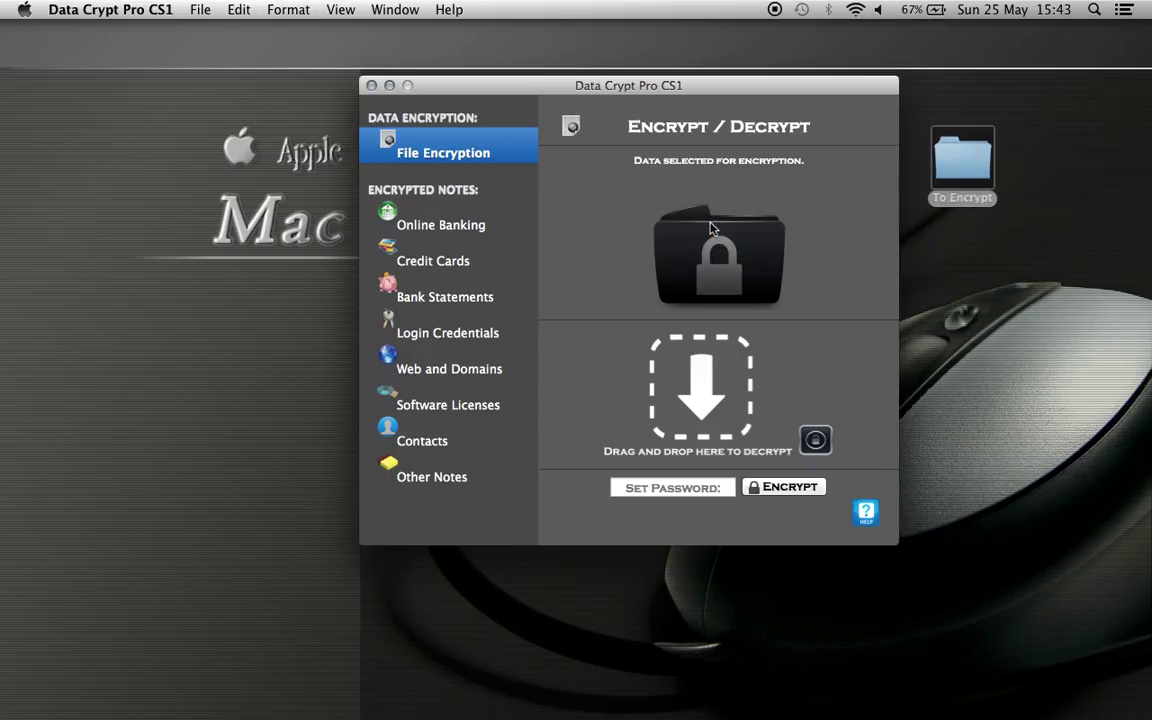
{"action": "left_click", "coordinate": [660, 492]}
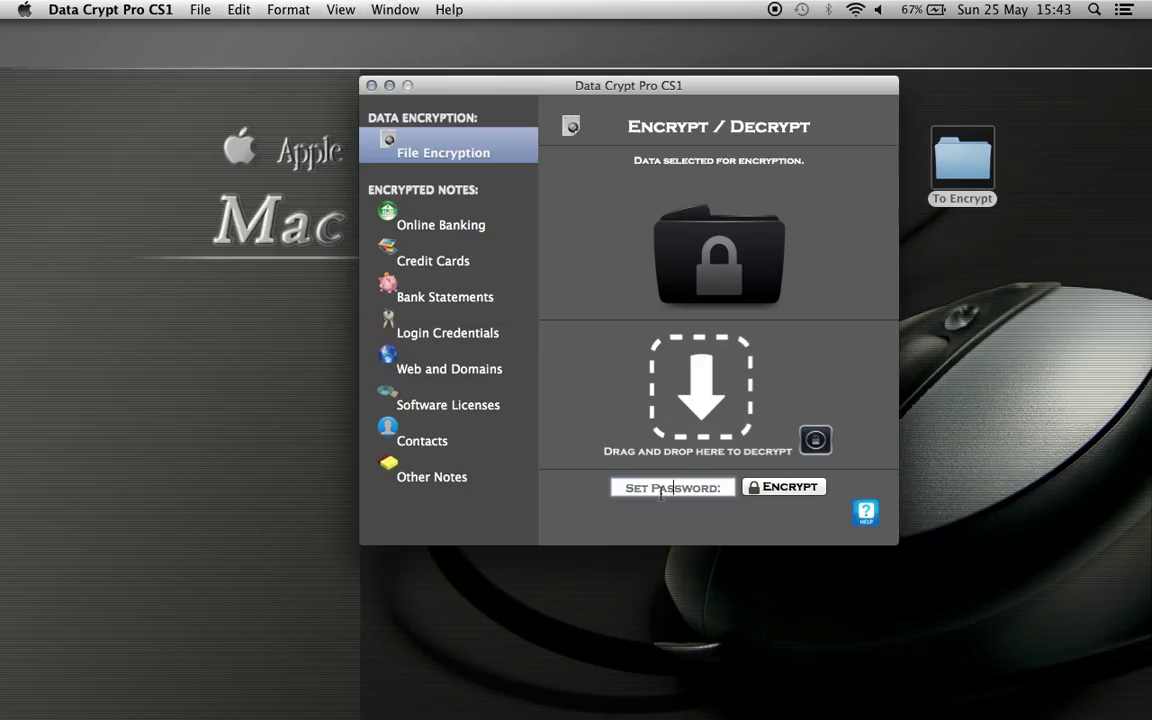
{"action": "type", "text": "•••••"}
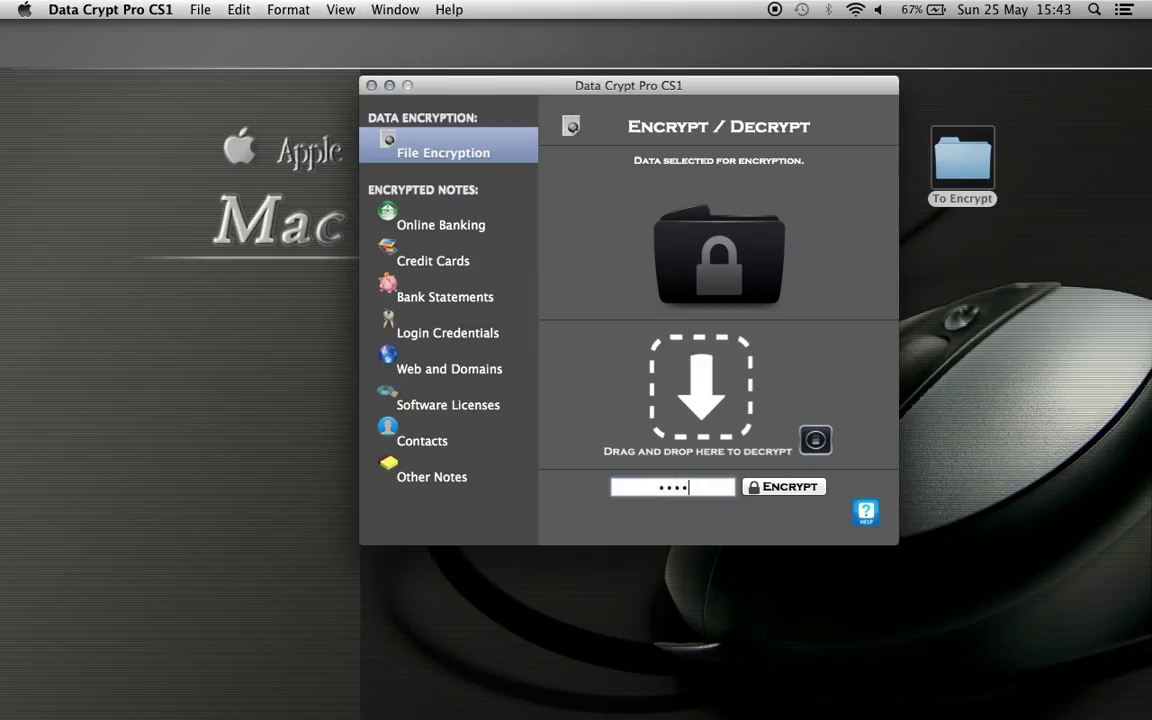
{"action": "type", "text": "•••"}
Encrypt the folder, save it as EncryptedFolder.dcp on the Desktop, and select the new file.
{"action": "left_click", "coordinate": [800, 490]}
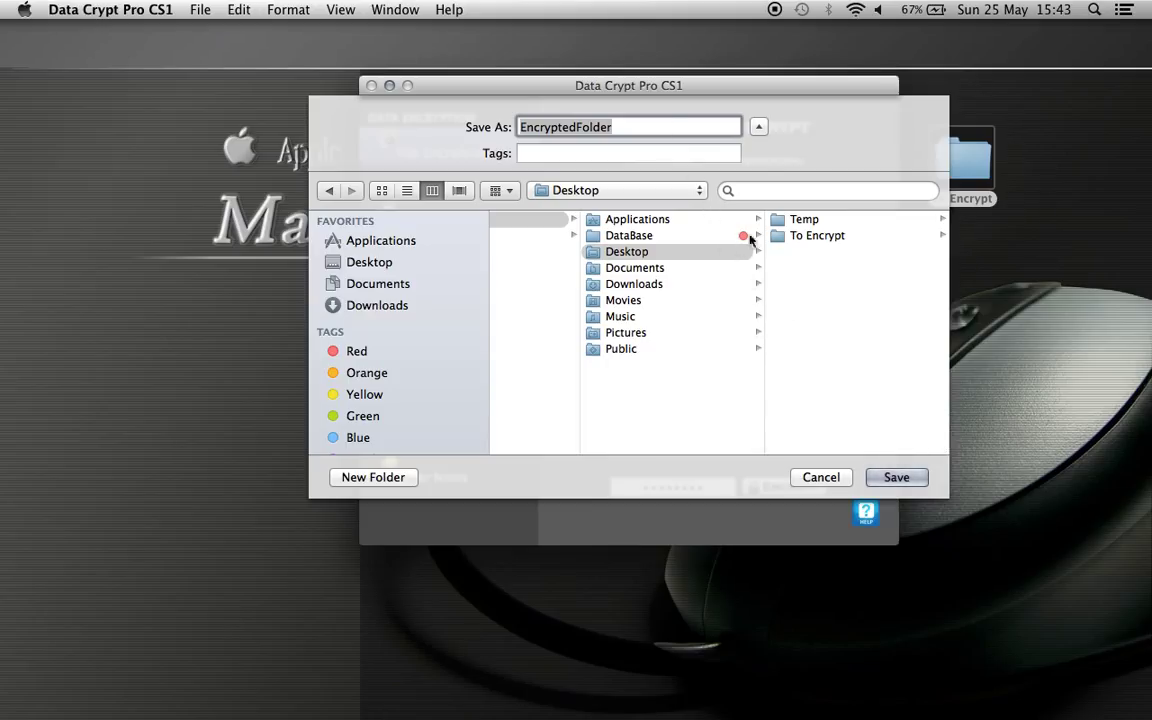
{"action": "left_click", "coordinate": [895, 480]}
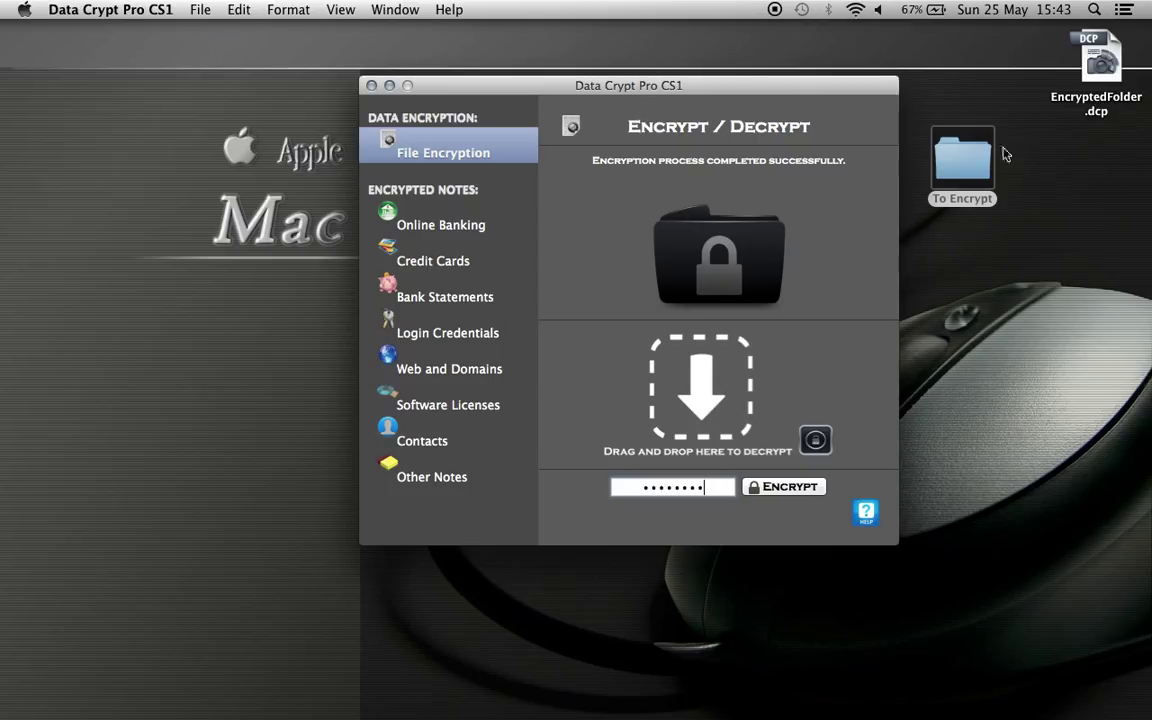
{"action": "left_click", "coordinate": [1113, 60]}
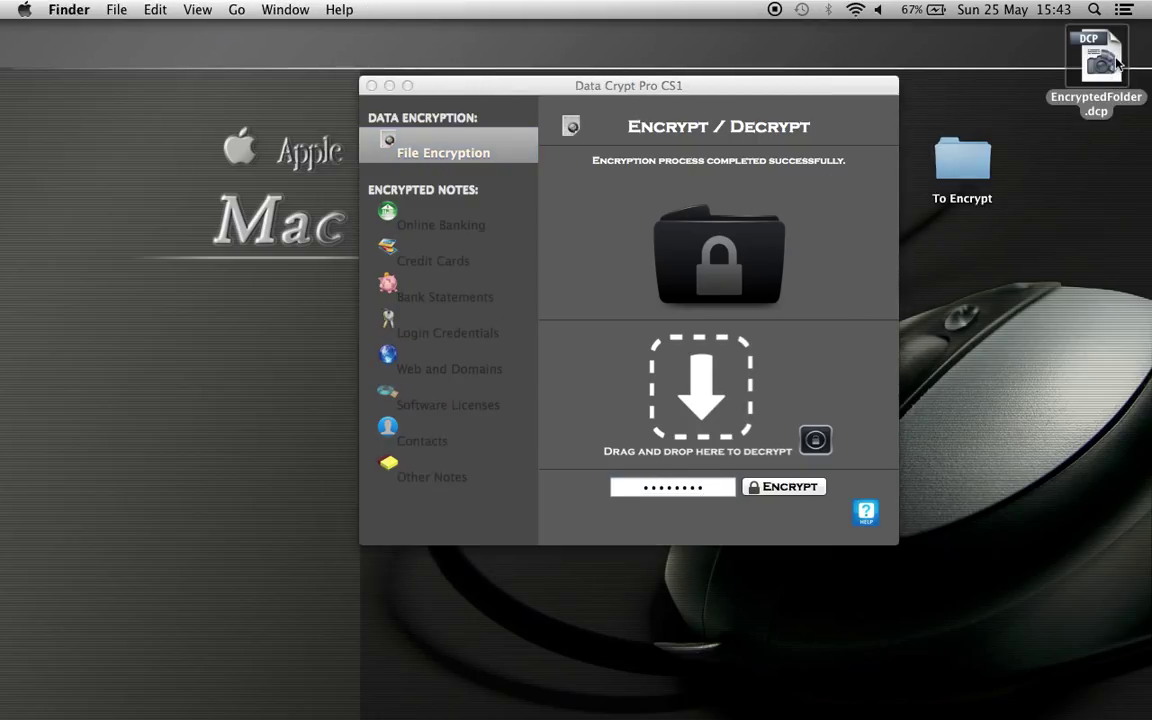
Drop EncryptedFolder.dcp into the decrypt zone and enter its password.
{"action": "left_click_drag", "start_coordinate": [1113, 60], "coordinate": [728, 250]}
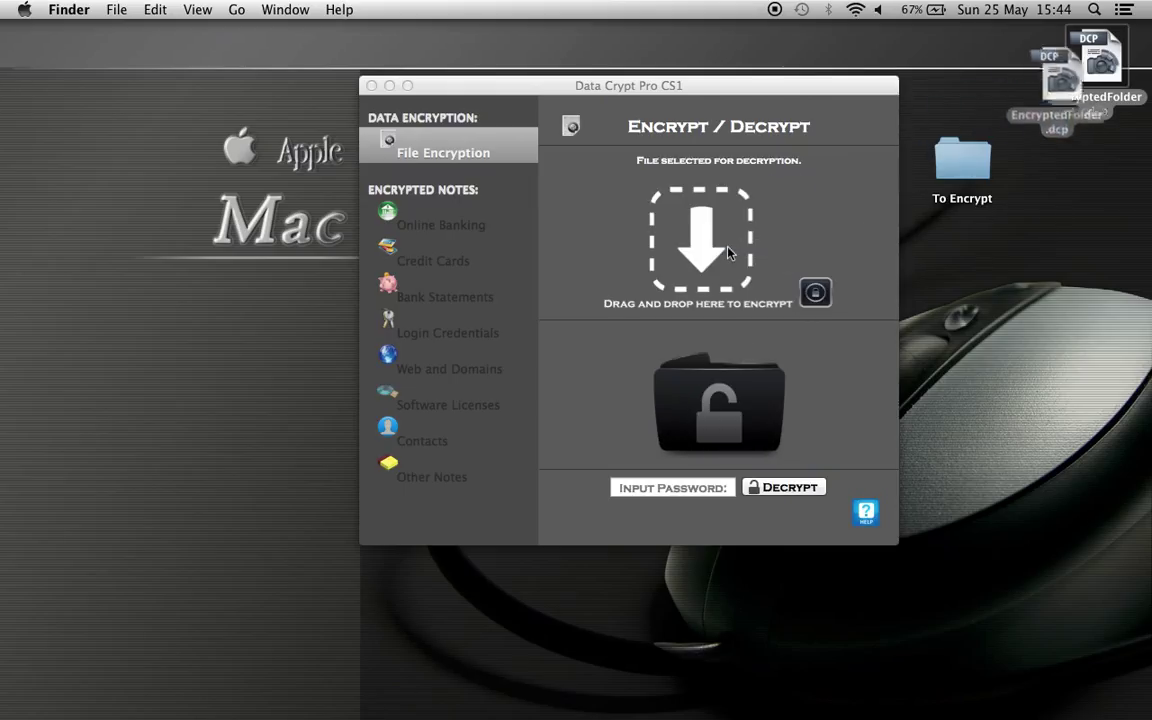
{"action": "left_click", "coordinate": [667, 488]}
{"action": "type", "text": "p"}
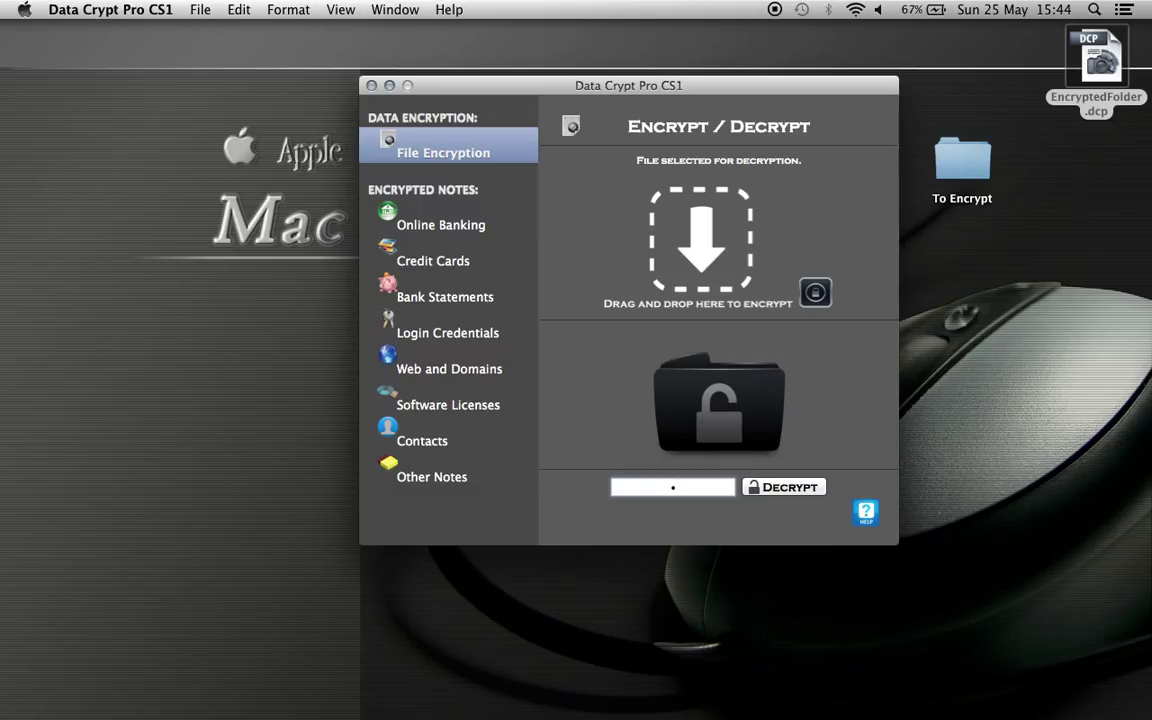
{"action": "type", "text": "assword"}
Decrypt the container into a Desktop folder named 'decrypted data', then return to Data Crypt.
{"action": "left_click", "coordinate": [758, 490]}
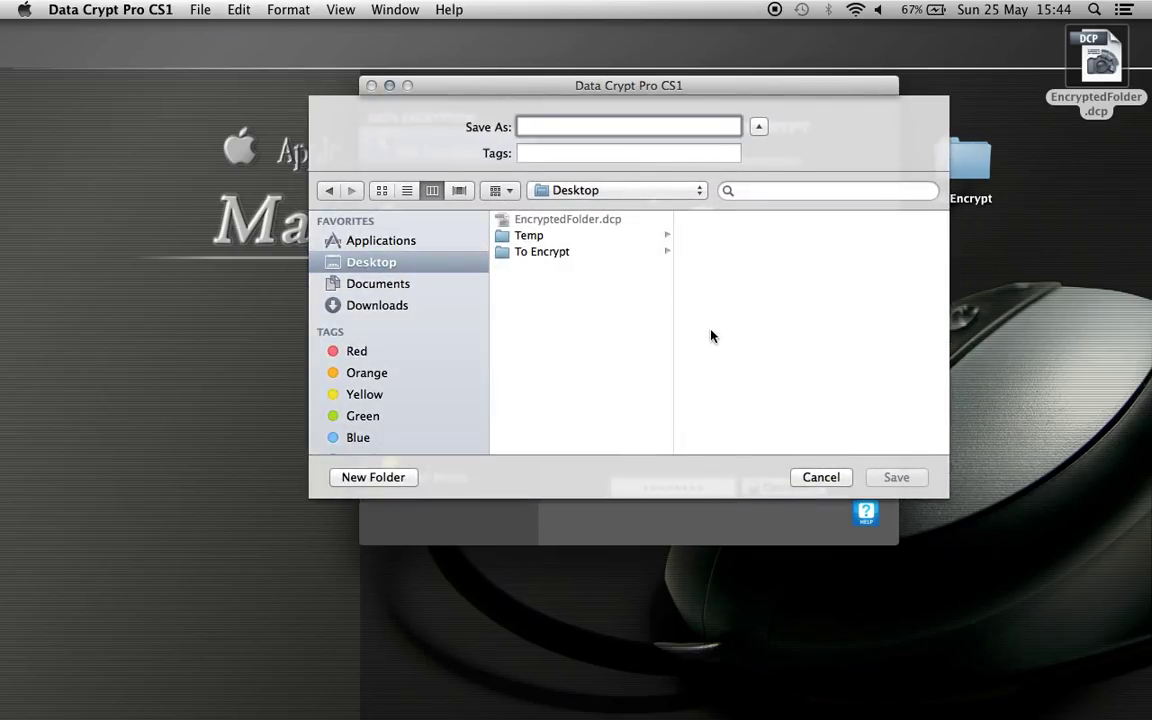
{"action": "type", "text": "decry"}
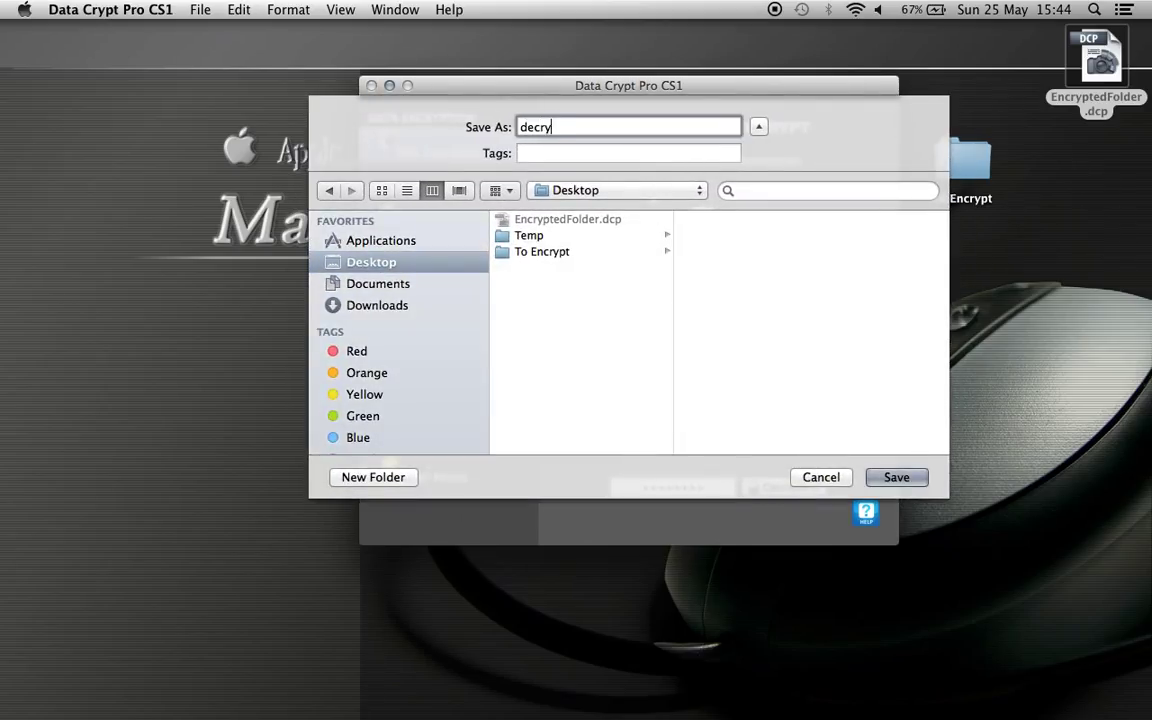
{"action": "type", "text": "pted data"}
{"action": "key", "text": "BackSpace"}
{"action": "key", "text": "BackSpace"}
{"action": "type", "text": "ta"}
{"action": "left_click", "coordinate": [925, 480]}
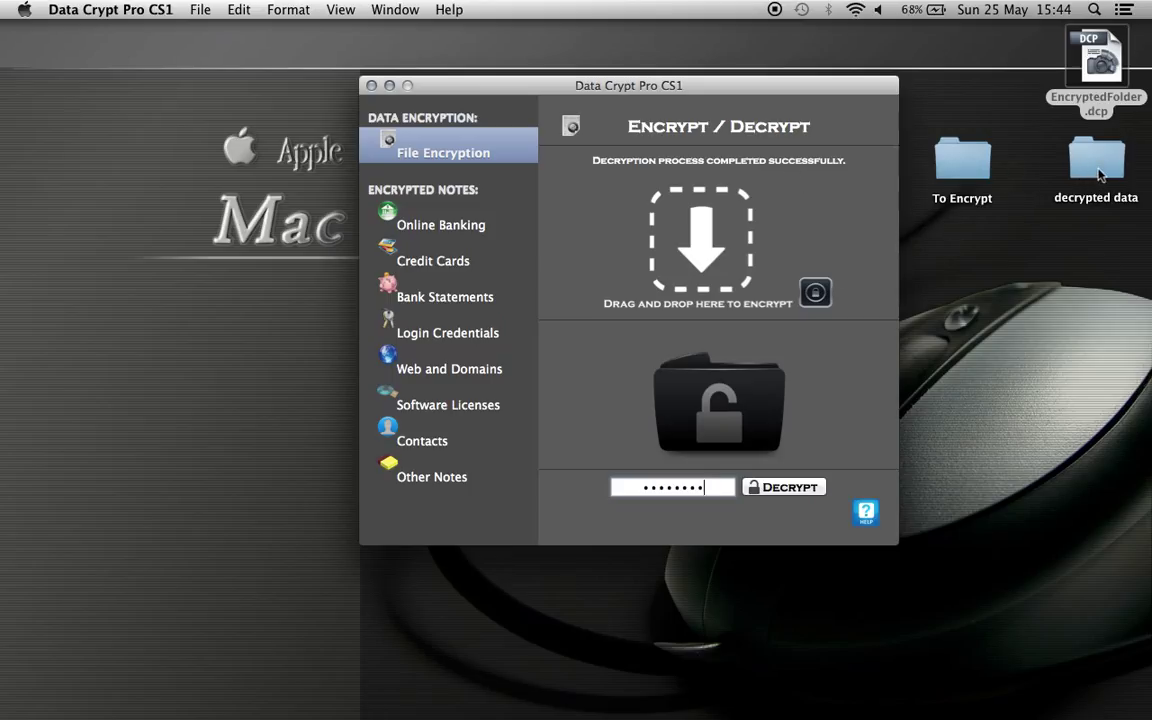
{"action": "left_click", "coordinate": [1098, 172]}
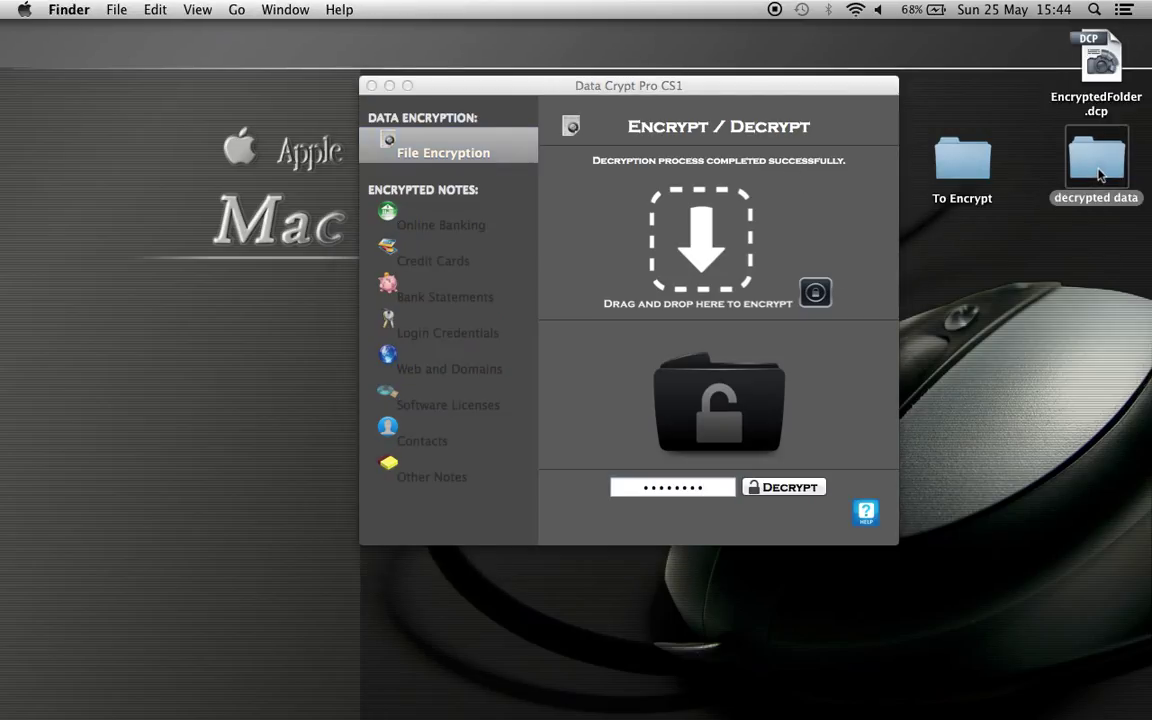
{"action": "left_click", "coordinate": [438, 228]}
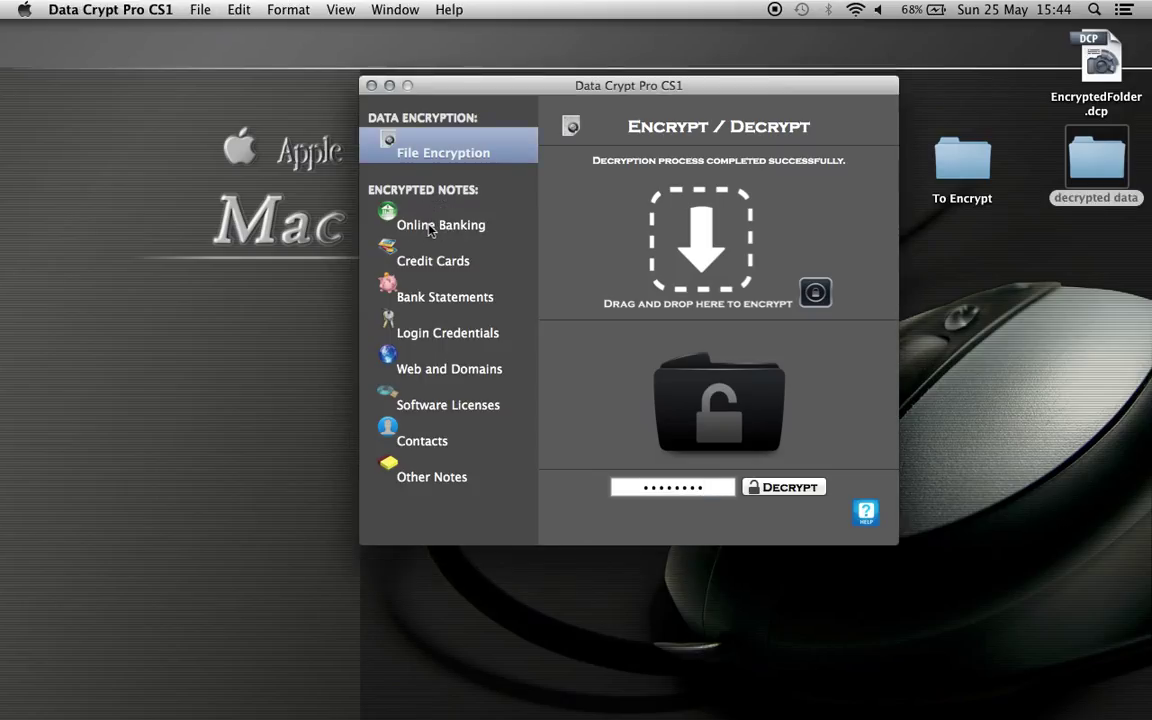
{"action": "left_click", "coordinate": [431, 227]}
{"action": "left_click", "coordinate": [790, 452]}
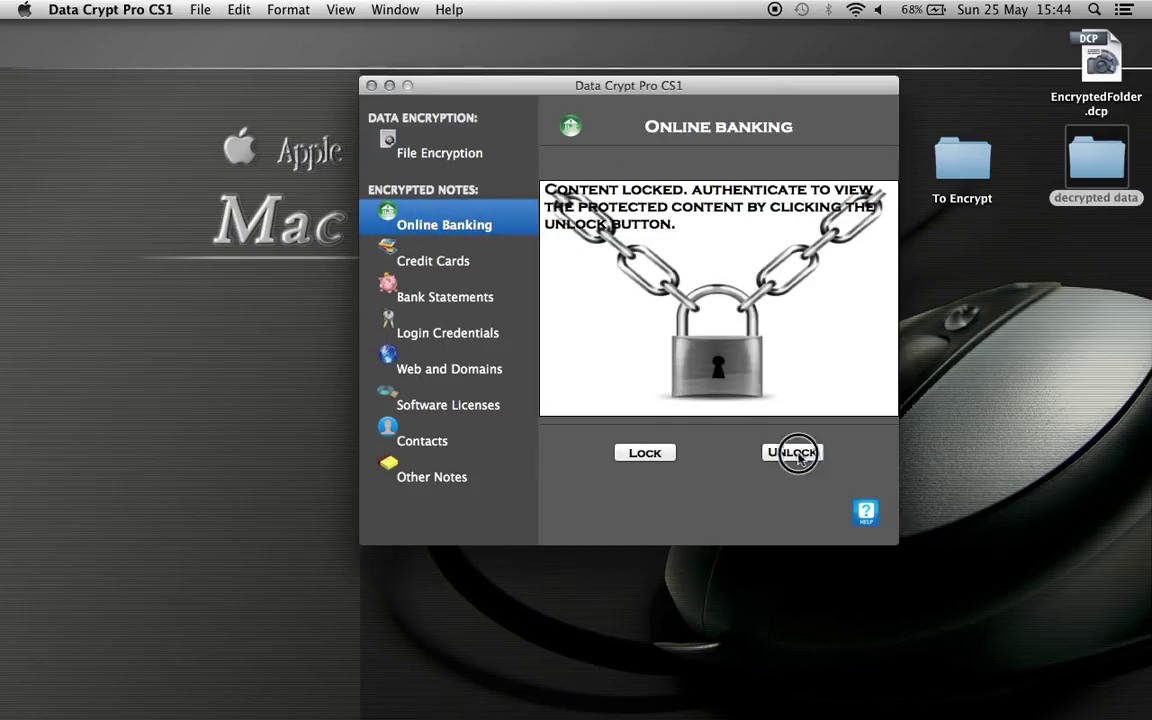
{"action": "left_click", "coordinate": [676, 197]}
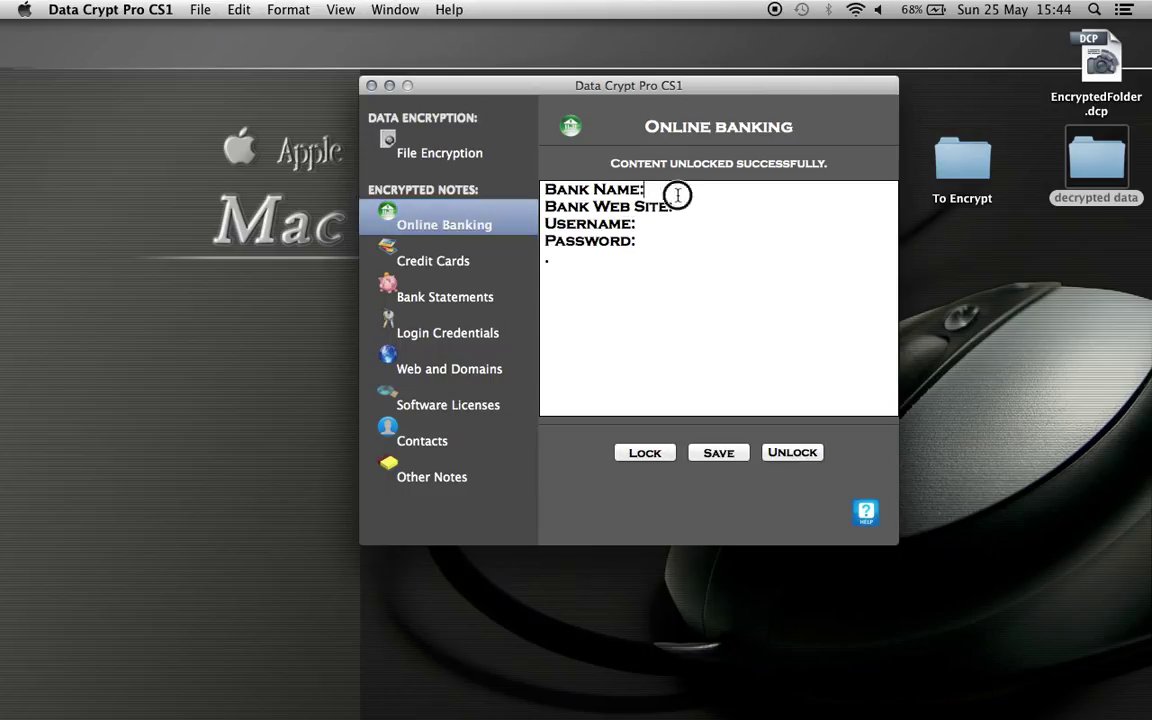
{"action": "type", "text": "L"}
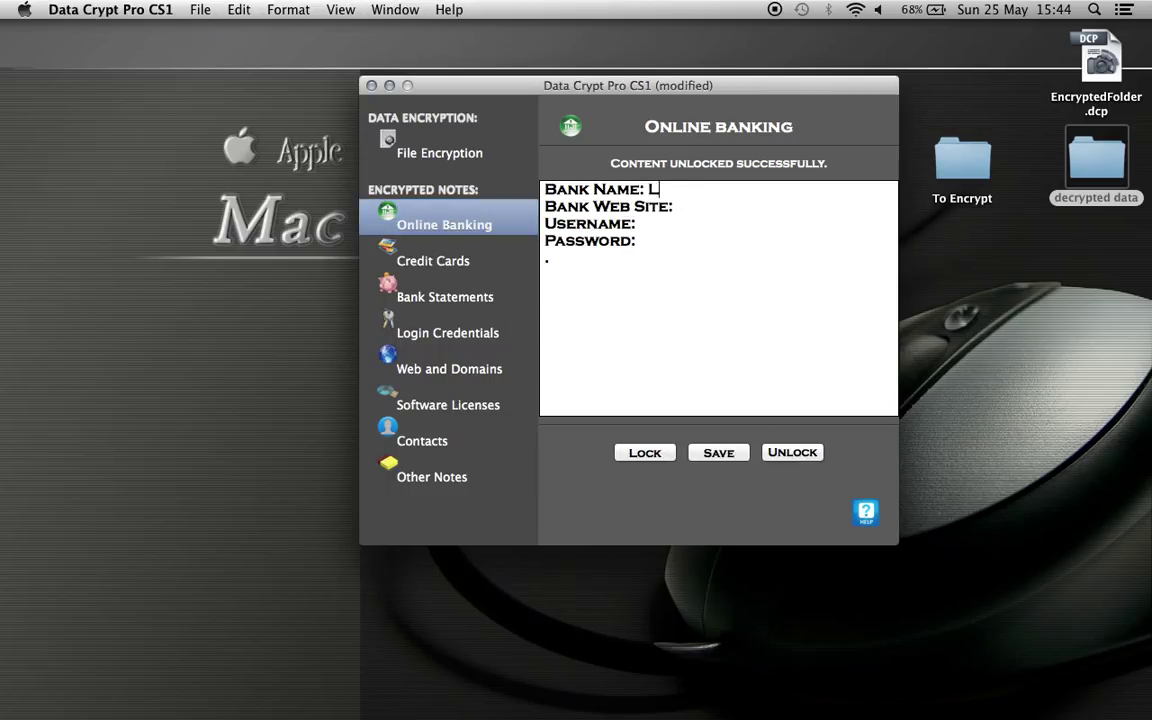
{"action": "type", "text": "LOYDS BANK"}
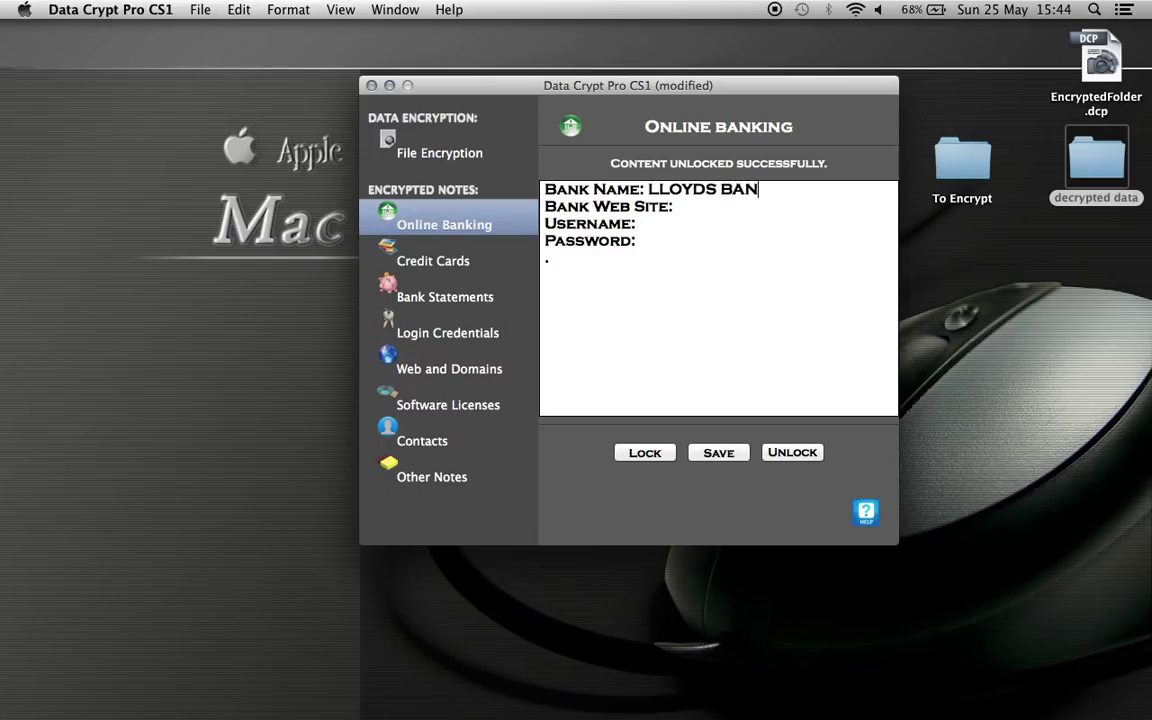
{"action": "left_click", "coordinate": [670, 210]}
{"action": "type", "text": "www.lloy"}
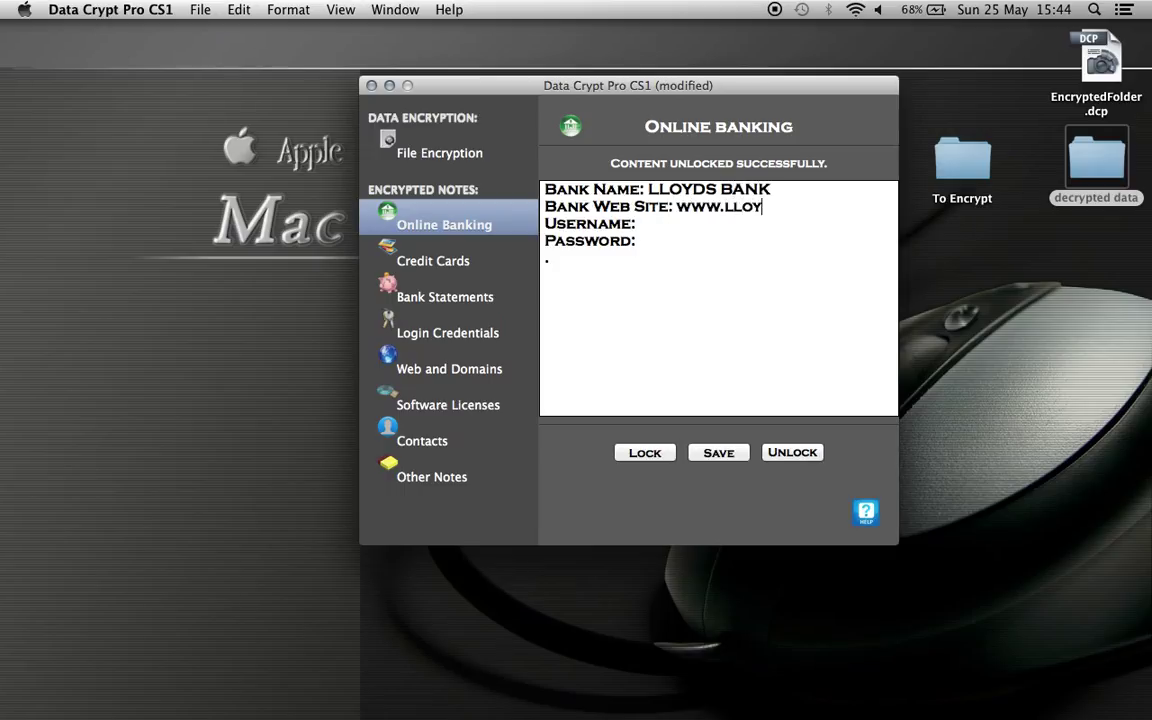
{"action": "type", "text": "dsbank.co"}
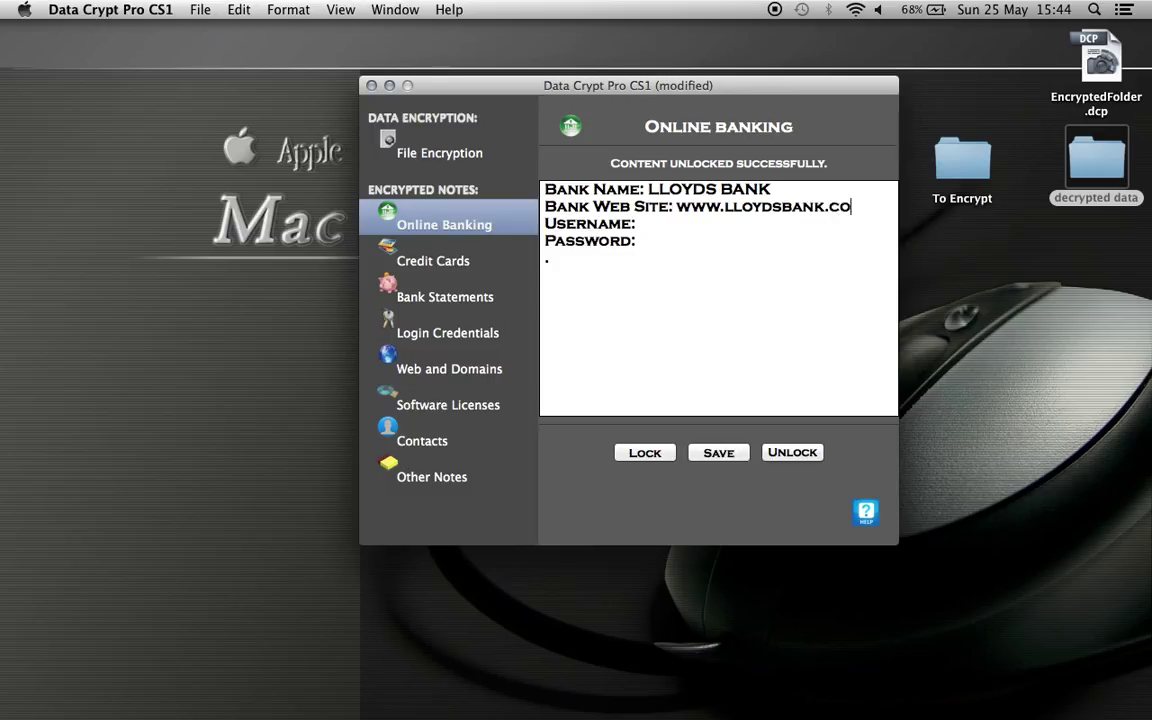
{"action": "type", "text": "m"}
Fill in the username and password lines and delete the stray dot below them.
{"action": "left_click", "coordinate": [668, 234]}
{"action": "left_click", "coordinate": [669, 229]}
{"action": "type", "text": "0000000"}
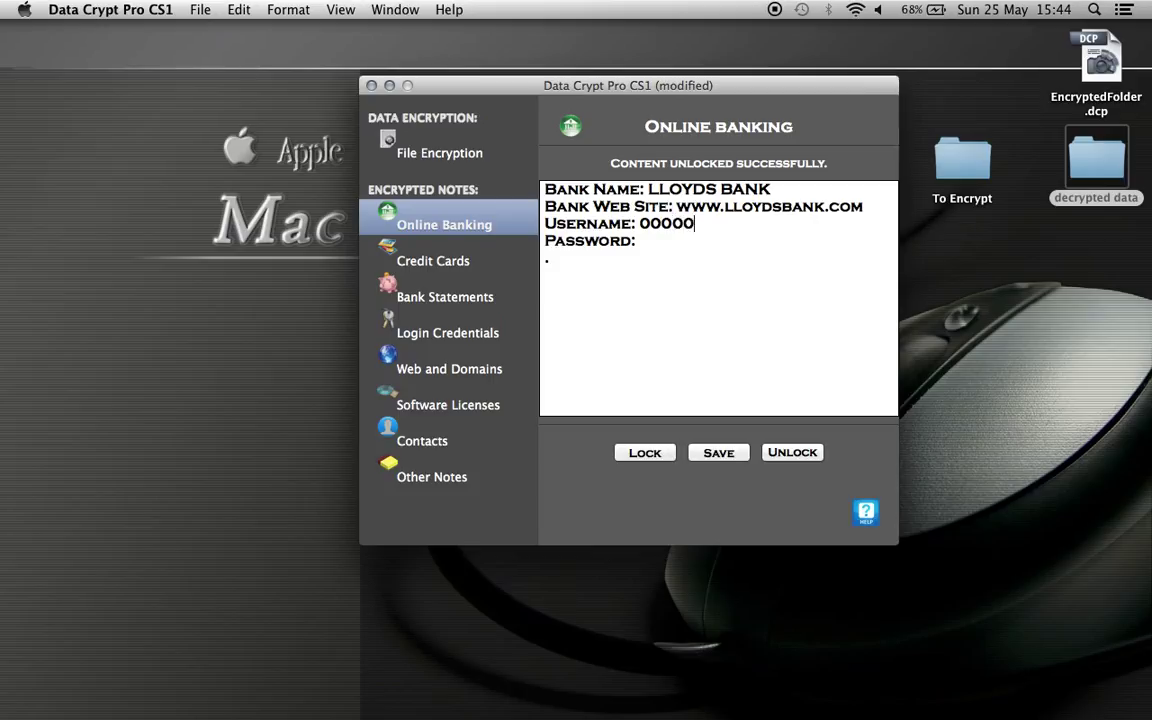
{"action": "left_click", "coordinate": [645, 240]}
{"action": "type", "text": "my password"}
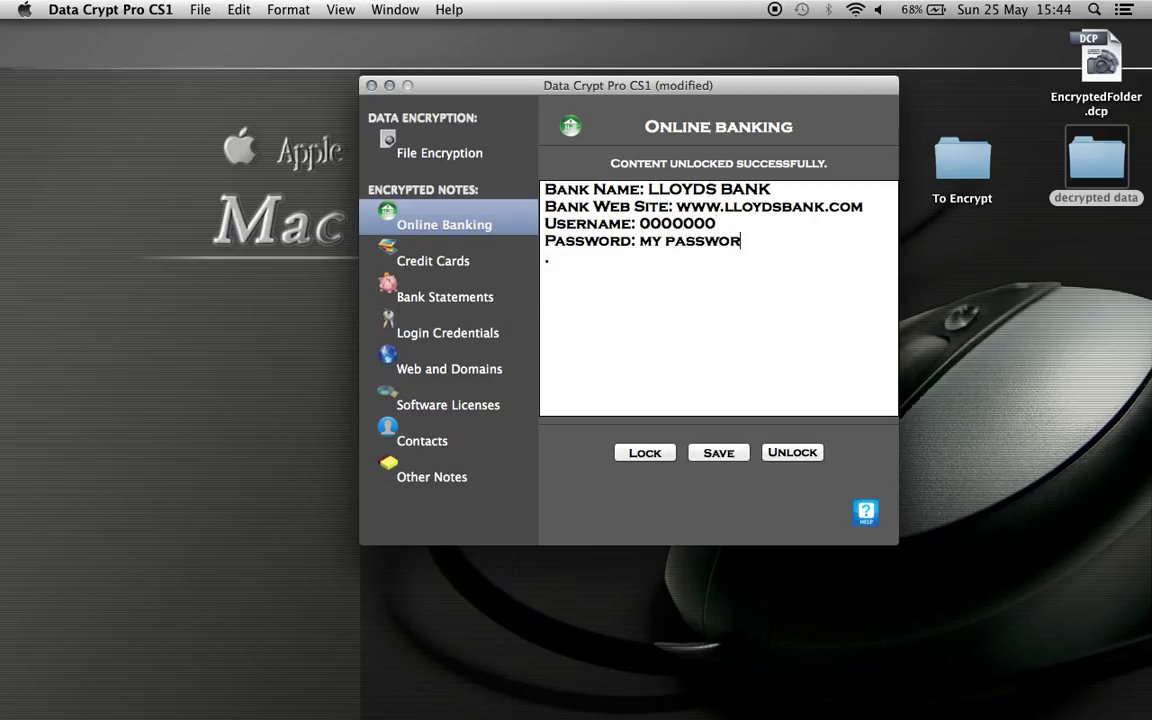
{"action": "left_click", "coordinate": [624, 259]}
{"action": "key", "text": "BackSpace"}
Save the Online Banking note with a password, lock it, and request unlocking it again.
{"action": "left_click", "coordinate": [717, 455]}
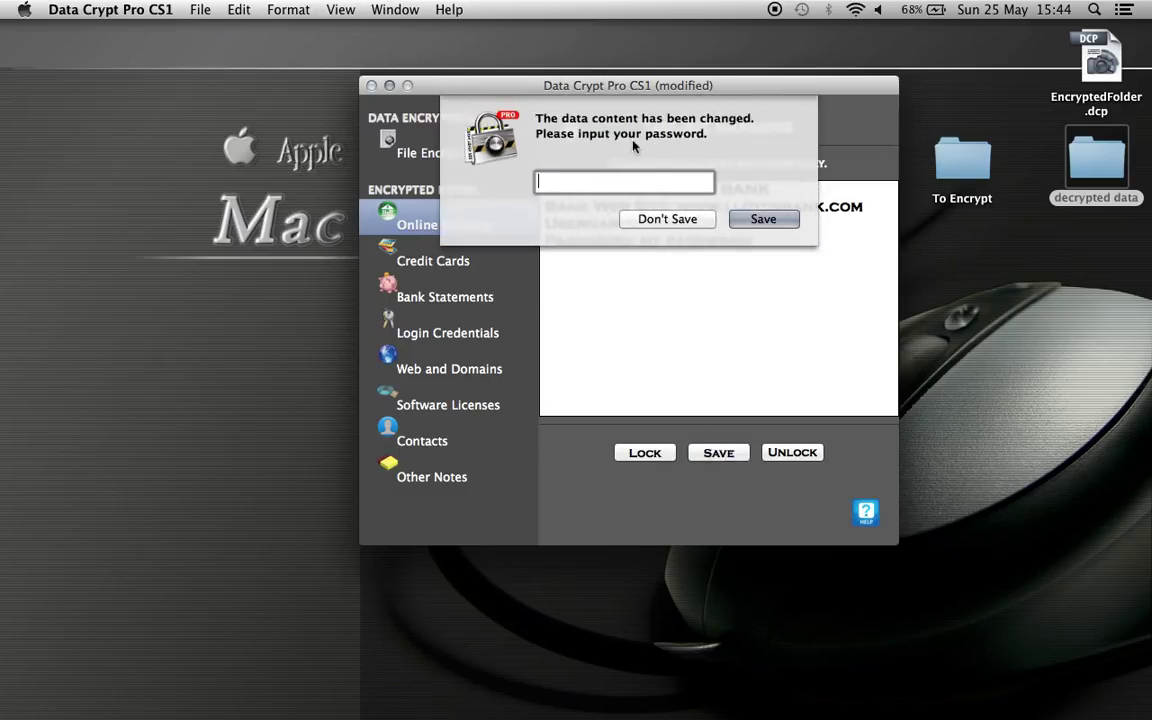
{"action": "left_click", "coordinate": [630, 181]}
{"action": "type", "text": "password"}
{"action": "left_click", "coordinate": [765, 220]}
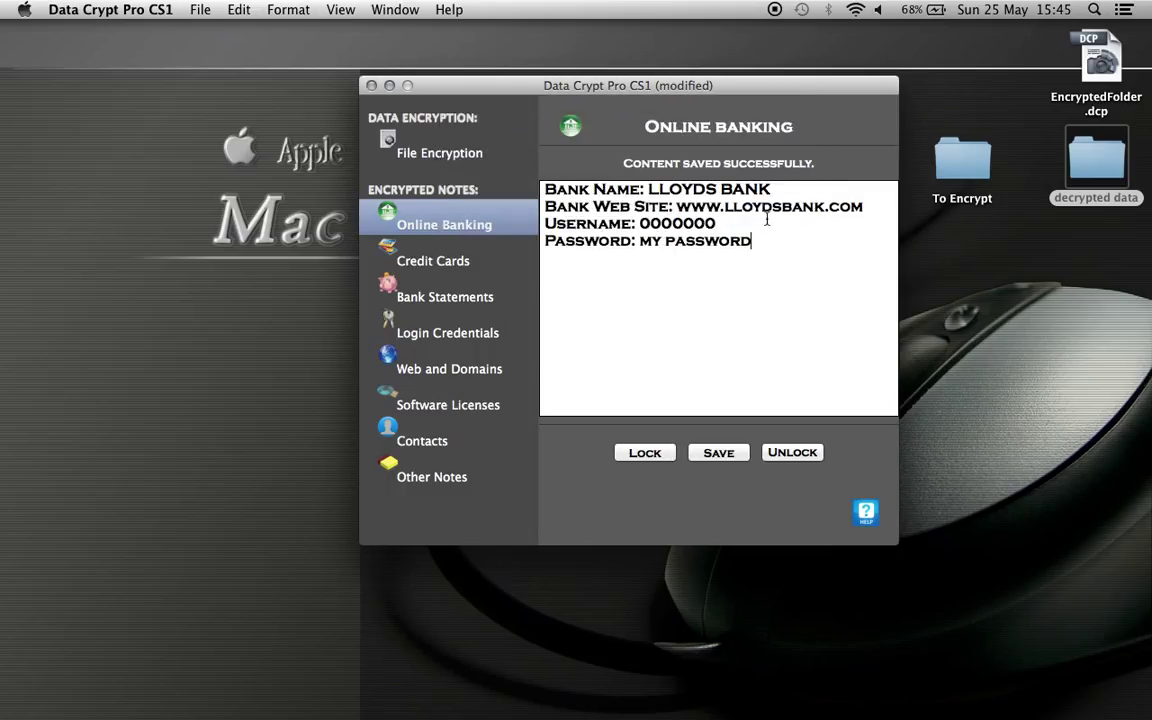
{"action": "left_click", "coordinate": [645, 455]}
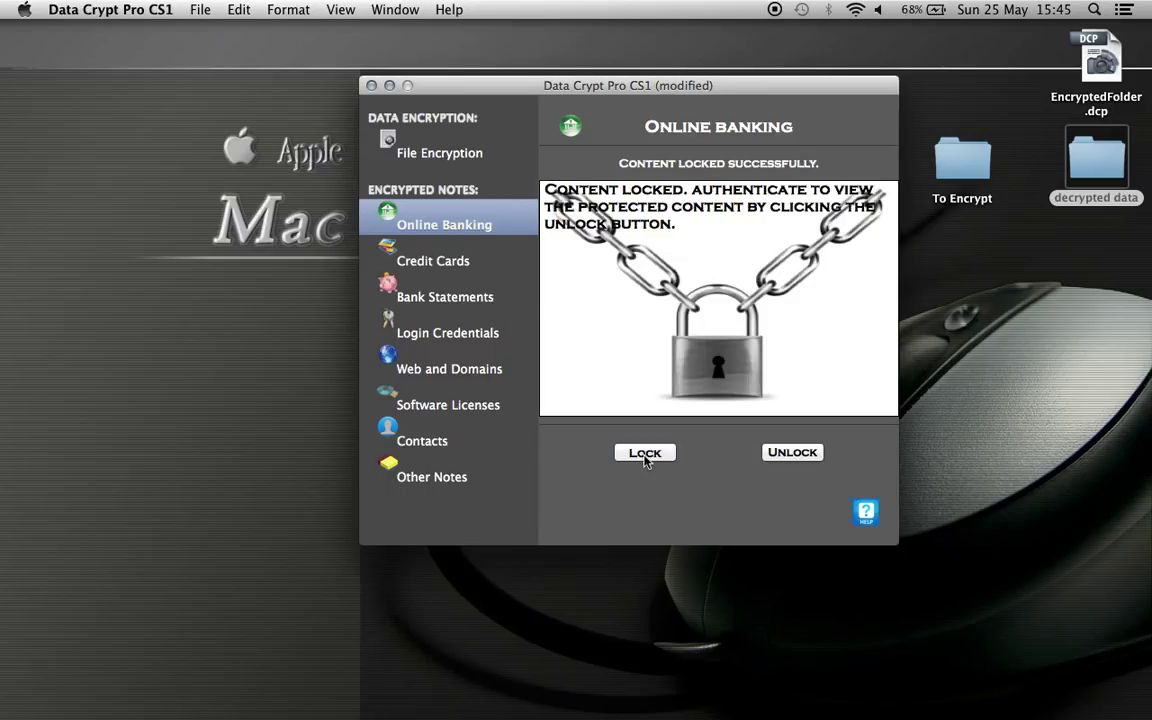
{"action": "left_click", "coordinate": [790, 453]}
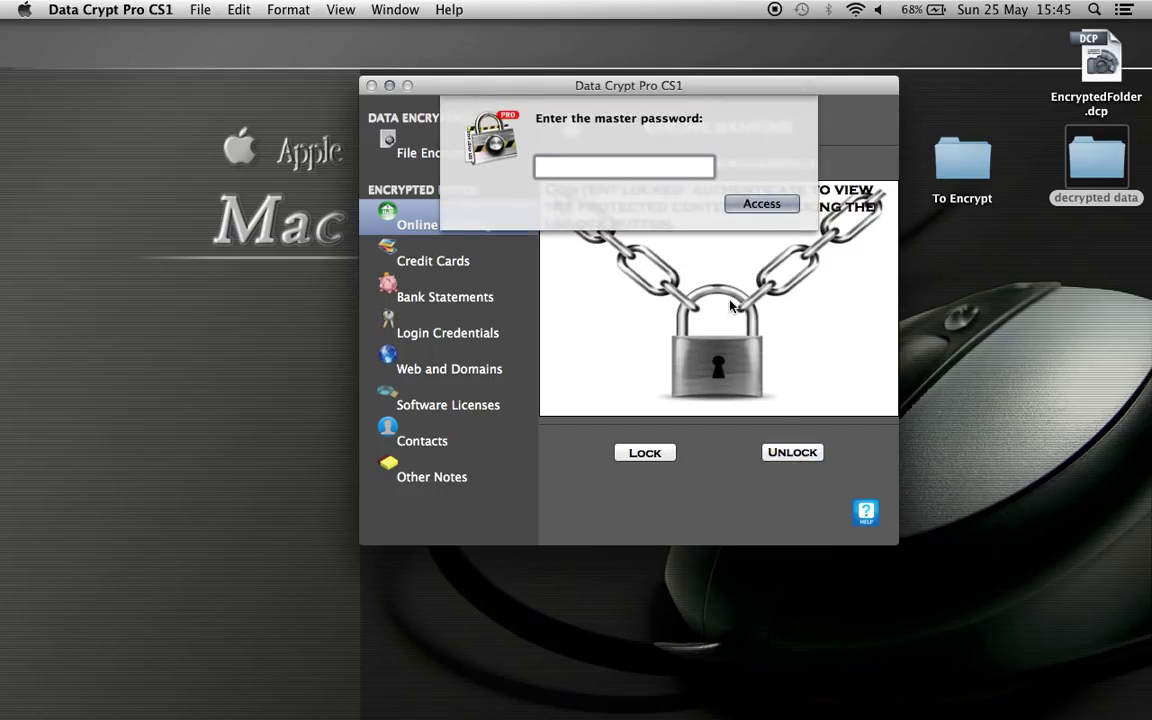
Unlock the note with the master password and add a 'New bank login' heading below the Lloyds details.
{"action": "type", "text": "••••••••"}
{"action": "key", "text": "Return"}
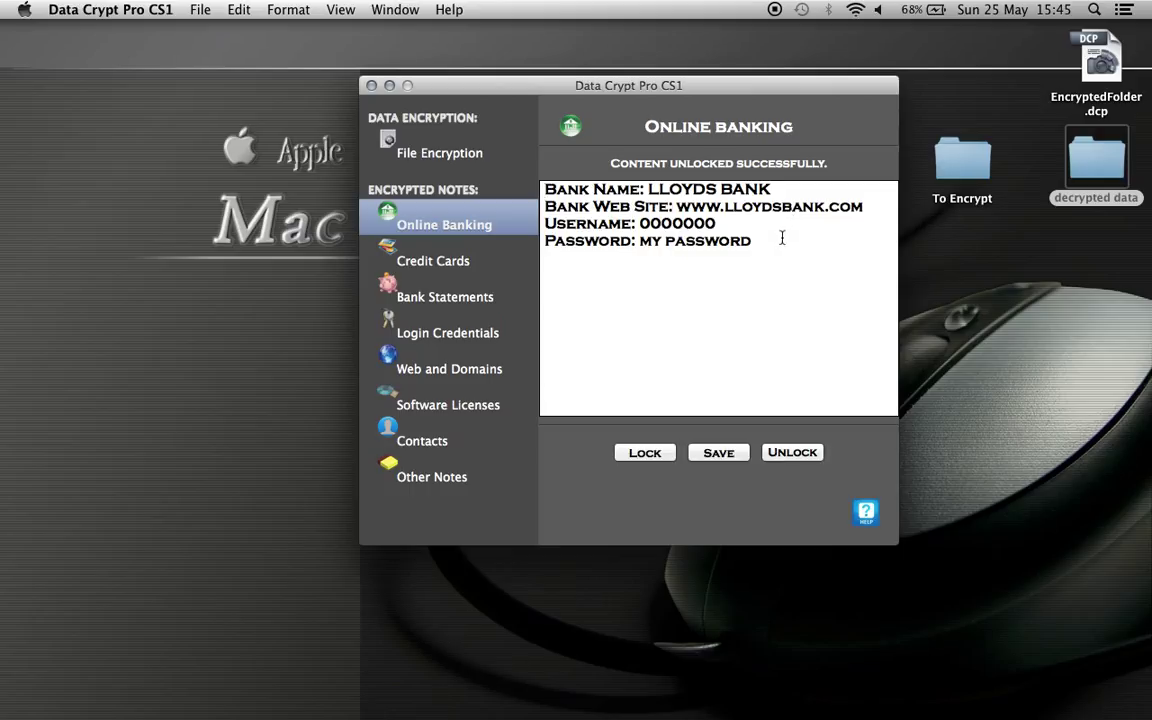
{"action": "key", "text": "Return"}
{"action": "key", "text": "Return"}
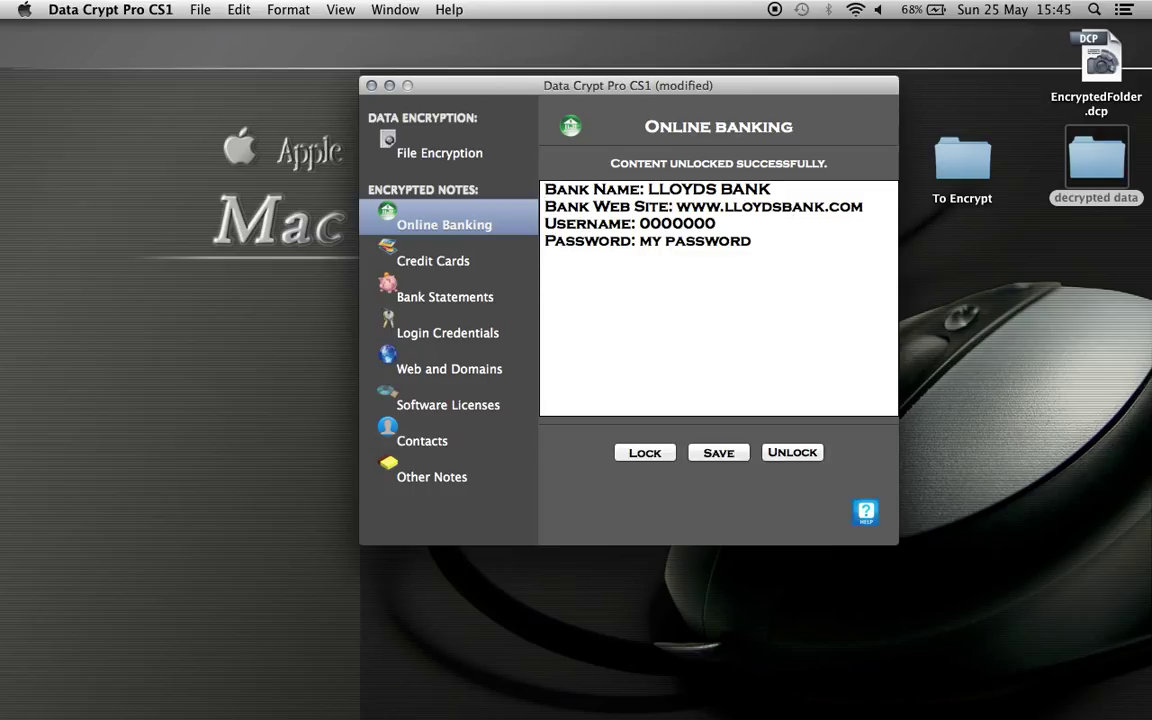
{"action": "type", "text": "New bank login"}
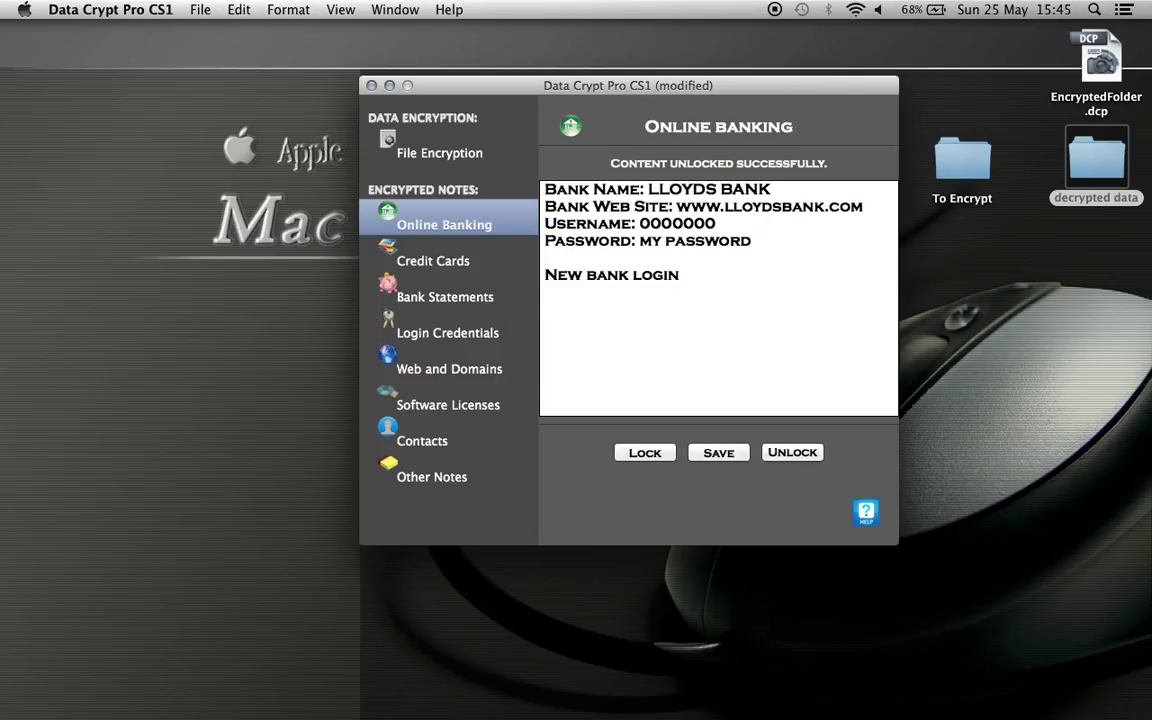
Add 'barclays bank', a username and a password on separate lines under the heading.
{"action": "key", "text": "Return"}
{"action": "type", "text": "barclays bank"}
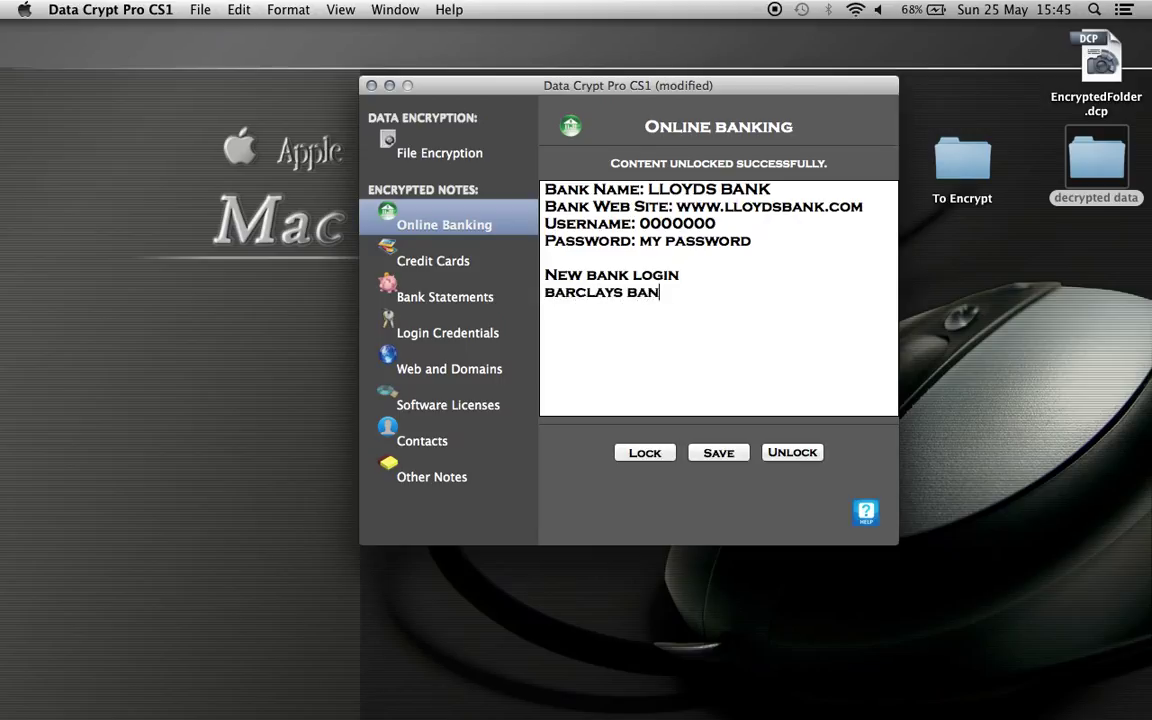
{"action": "key", "text": "Return"}
{"action": "type", "text": "myusernam"}
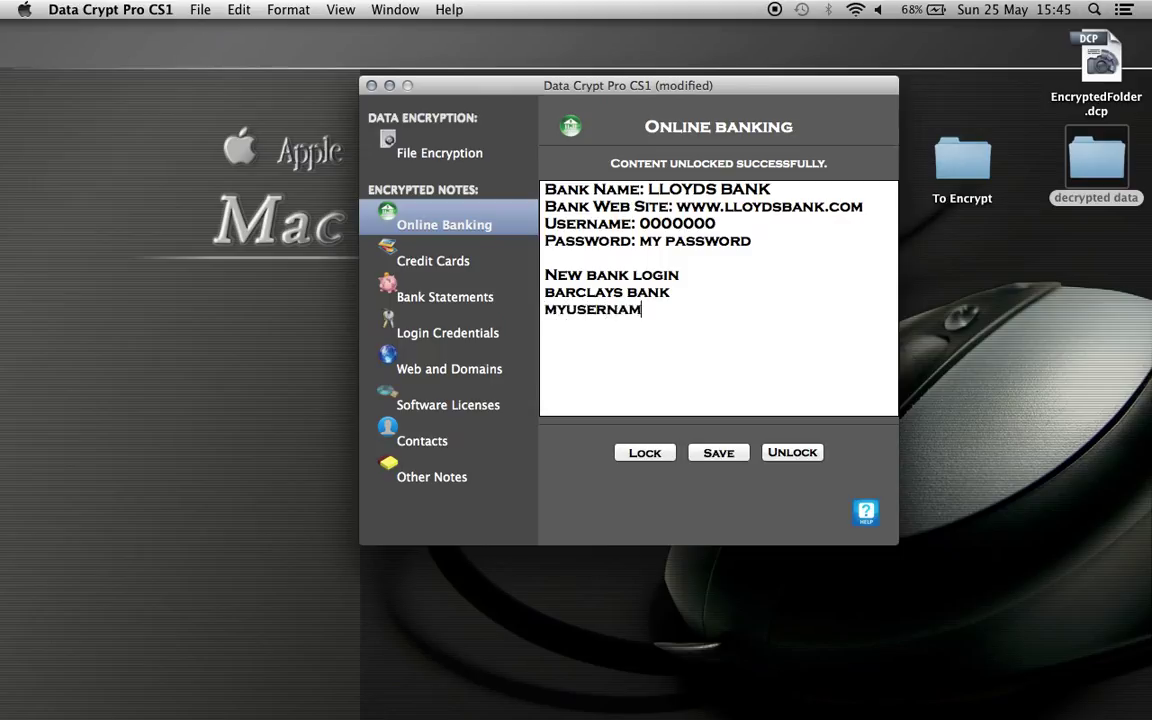
{"action": "type", "text": "e"}
{"action": "key", "text": "Return"}
{"action": "type", "text": "mypassword"}
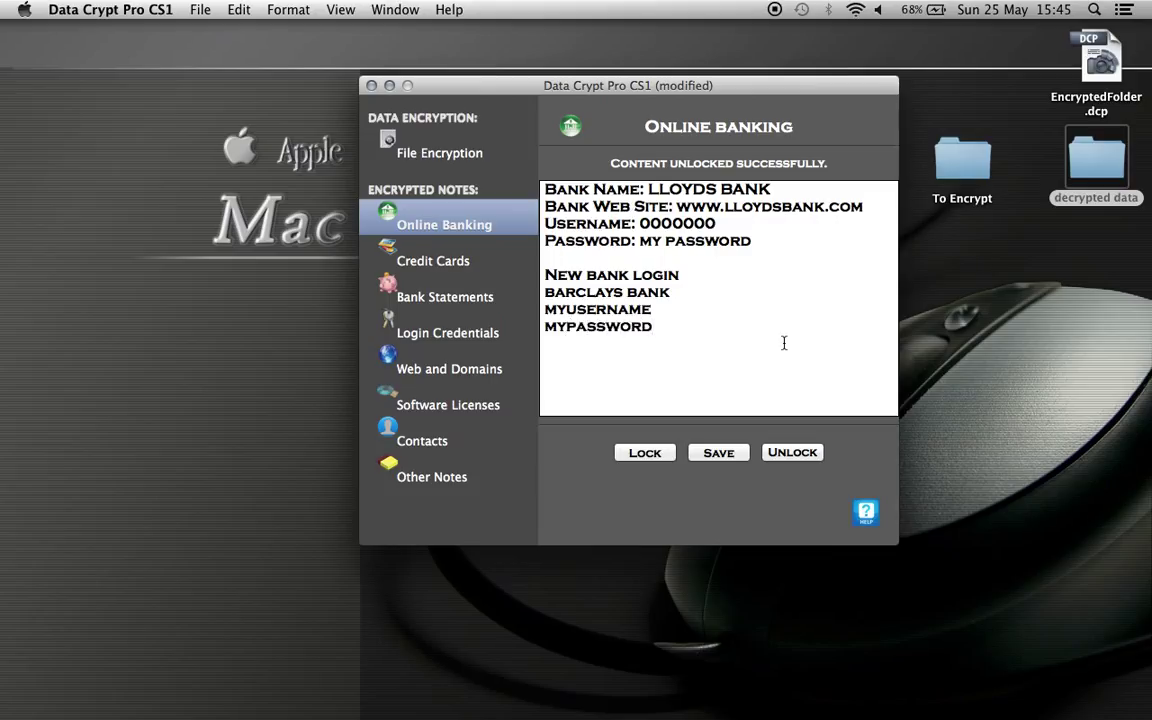
Save the updated Online Banking note with its password and lock it.
{"action": "left_click", "coordinate": [719, 454]}
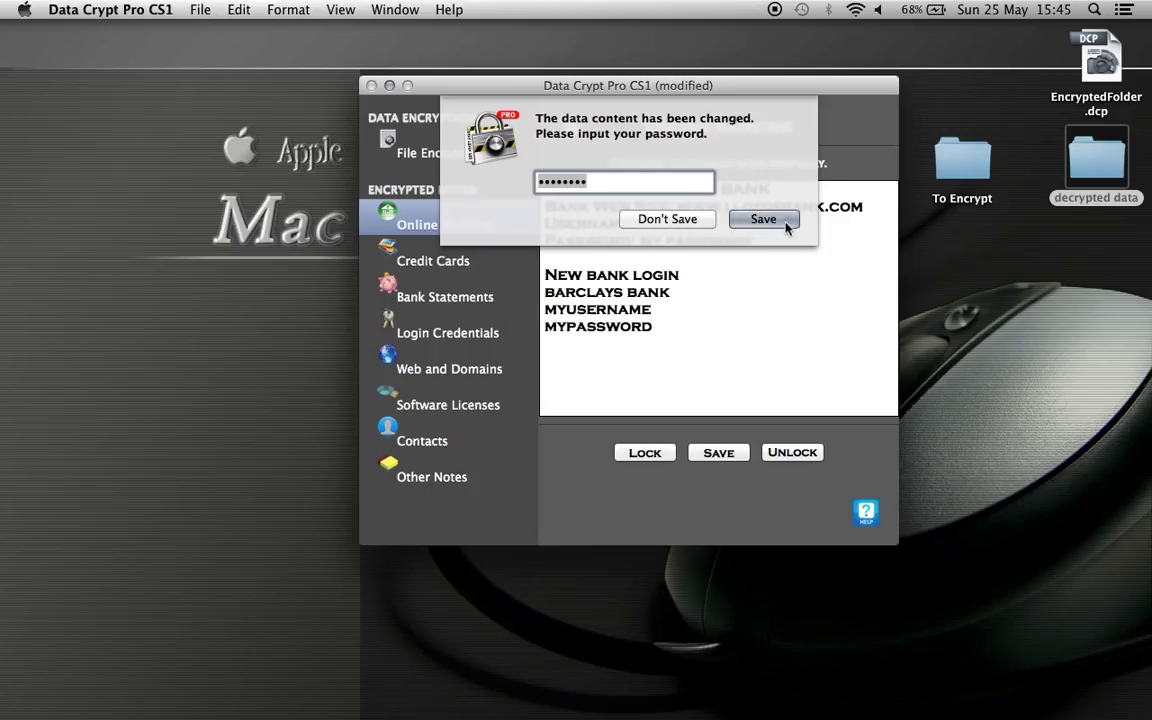
{"action": "left_click", "coordinate": [770, 220]}
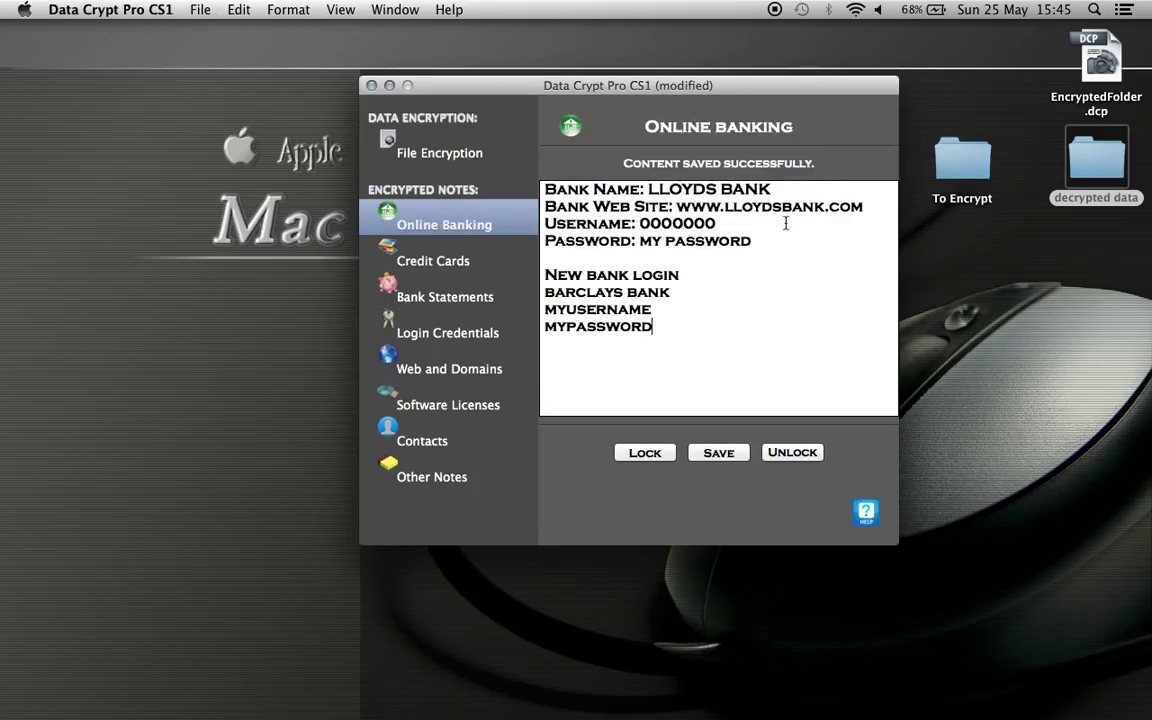
{"action": "left_click", "coordinate": [667, 455]}
Reopen the note with the master password, lock it again, and switch to Credit Cards.
{"action": "left_click", "coordinate": [790, 452]}
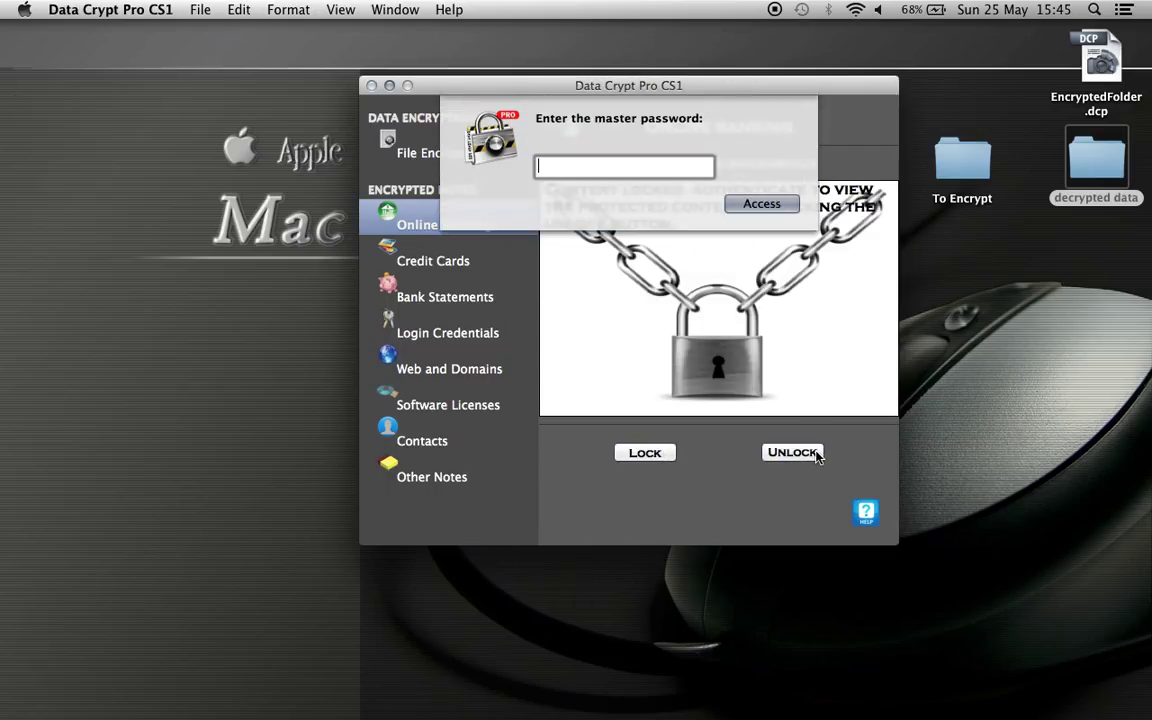
{"action": "type", "text": "•••••••••"}
{"action": "key", "text": "Return"}
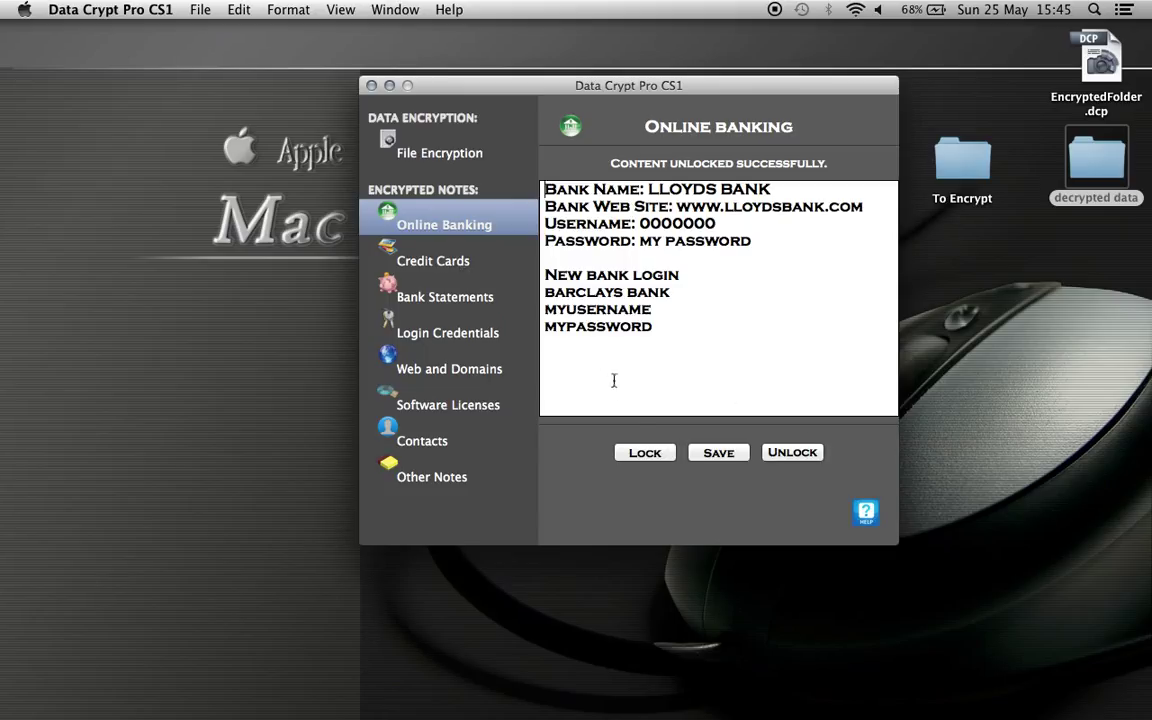
{"action": "left_click", "coordinate": [631, 456]}
{"action": "left_click", "coordinate": [475, 273]}
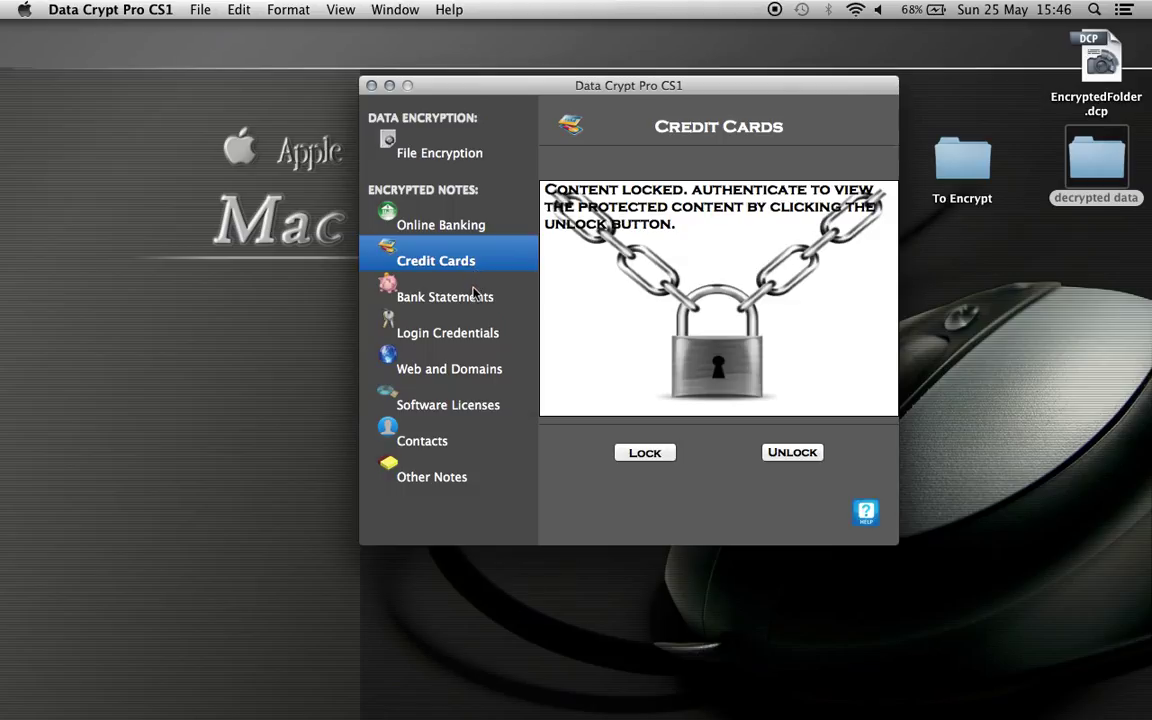
Unlock the Credit Cards note and enter the card number after 'Card Type:'.
{"action": "left_click", "coordinate": [795, 453]}
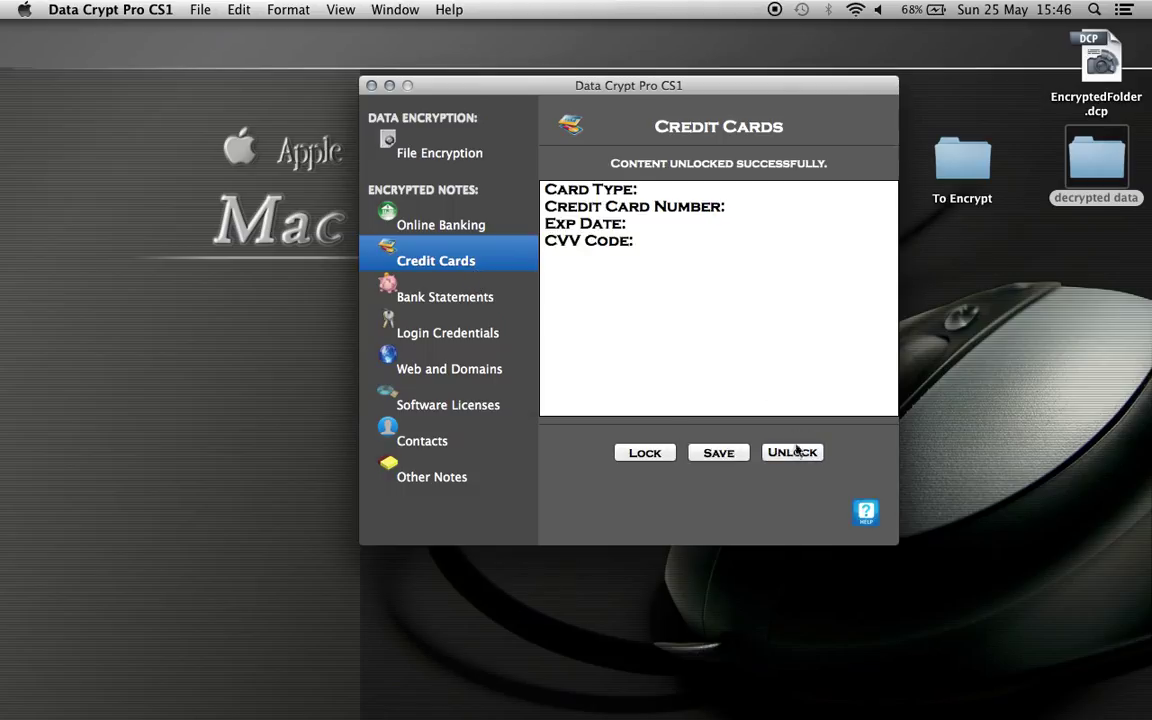
{"action": "left_click", "coordinate": [688, 194]}
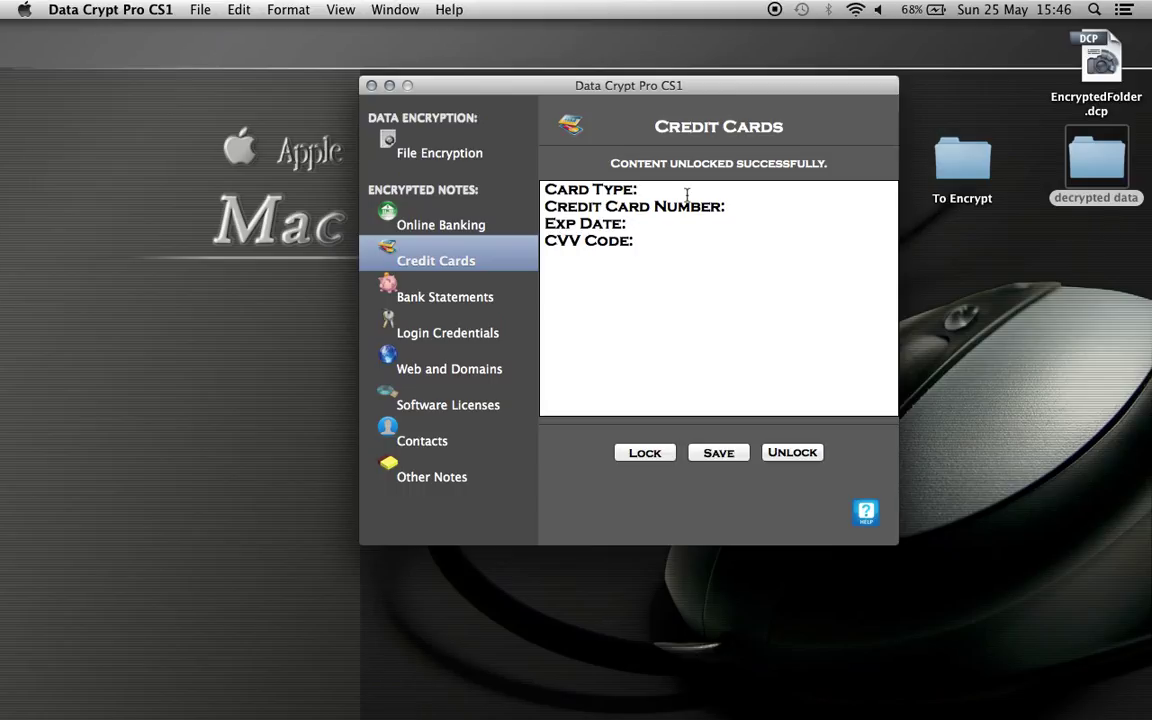
{"action": "type", "text": "4000000"}
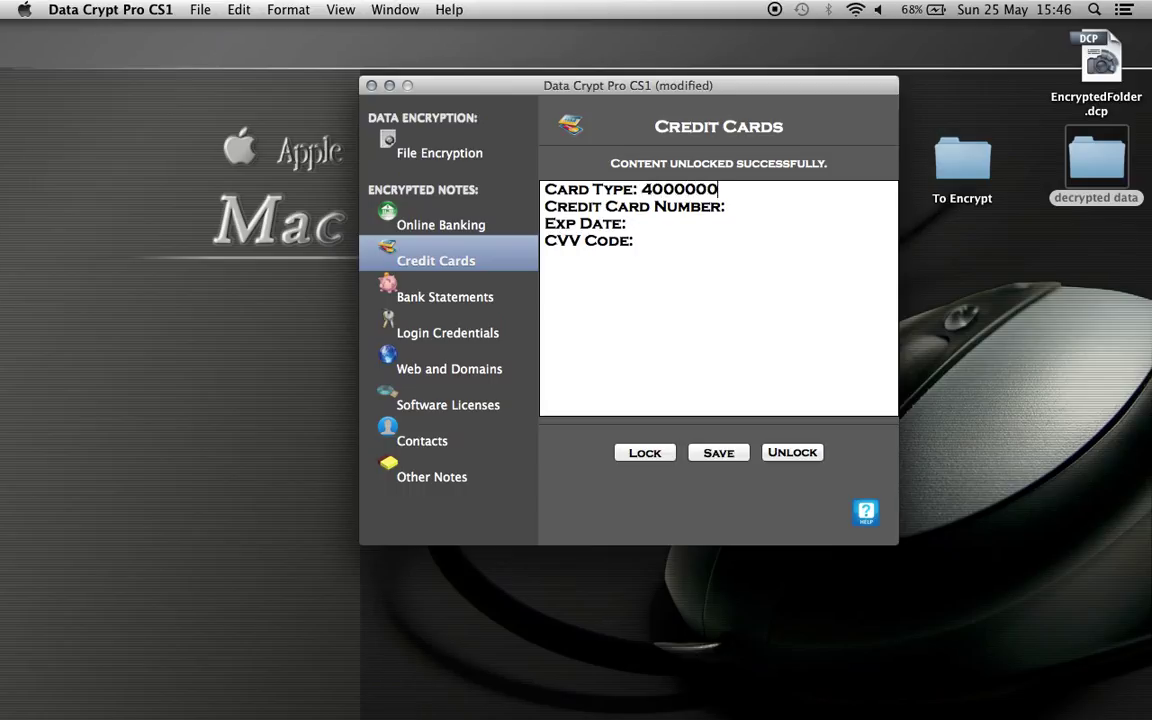
{"action": "type", "text": "0000000"}
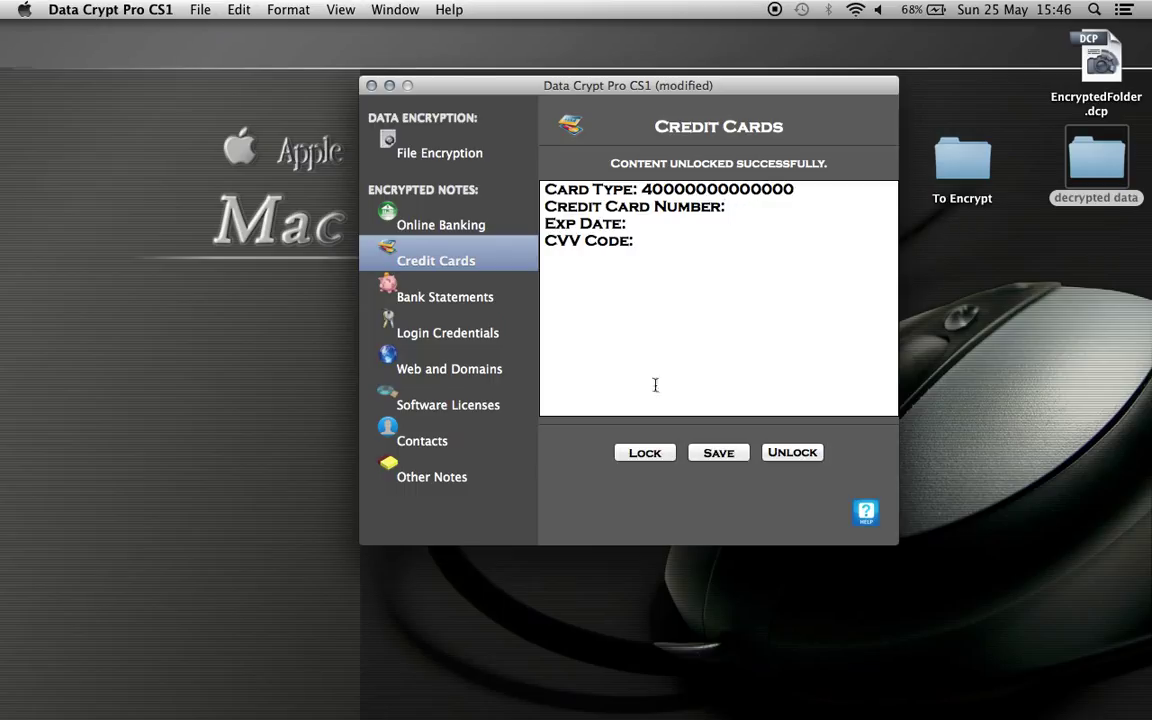
Save the Credit Cards note under a password and lock it.
{"action": "left_click", "coordinate": [716, 453]}
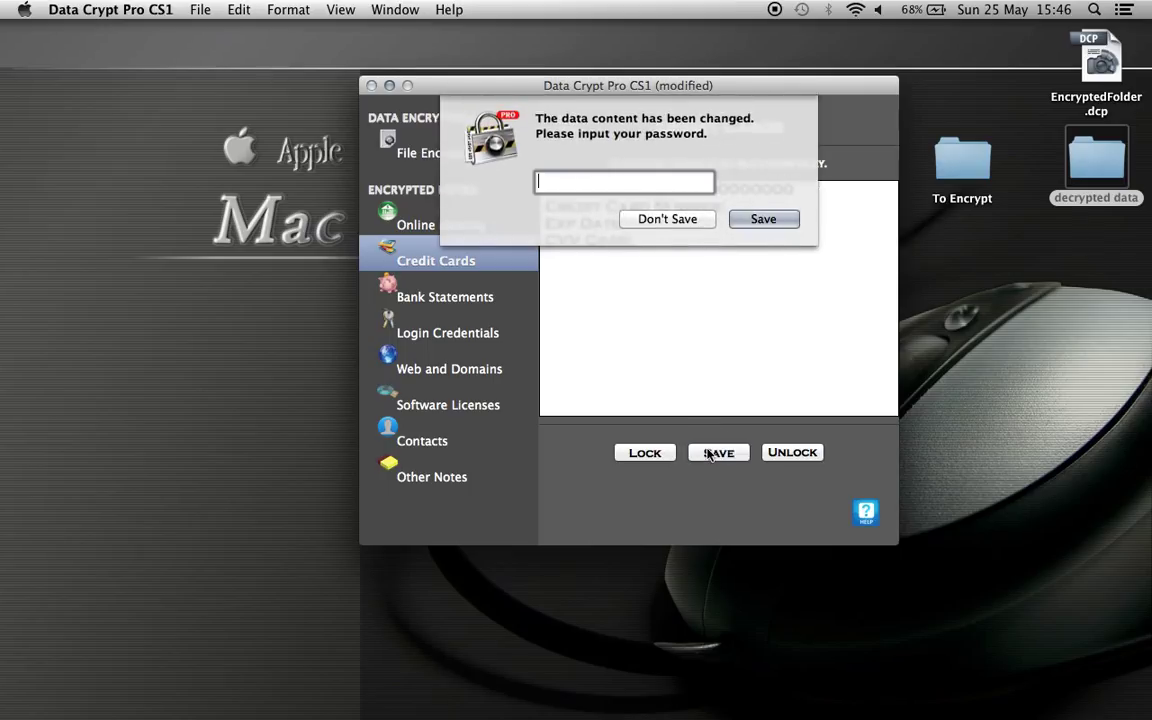
{"action": "type", "text": "**********"}
{"action": "key", "text": "Return"}
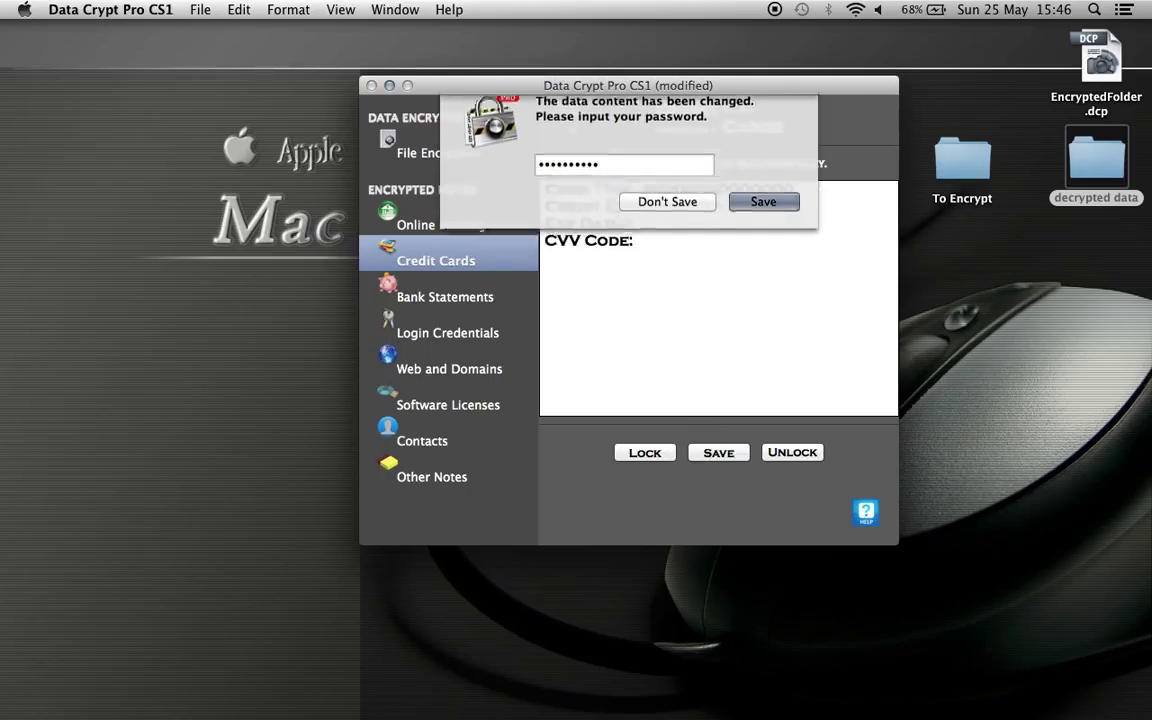
{"action": "left_click", "coordinate": [646, 456]}
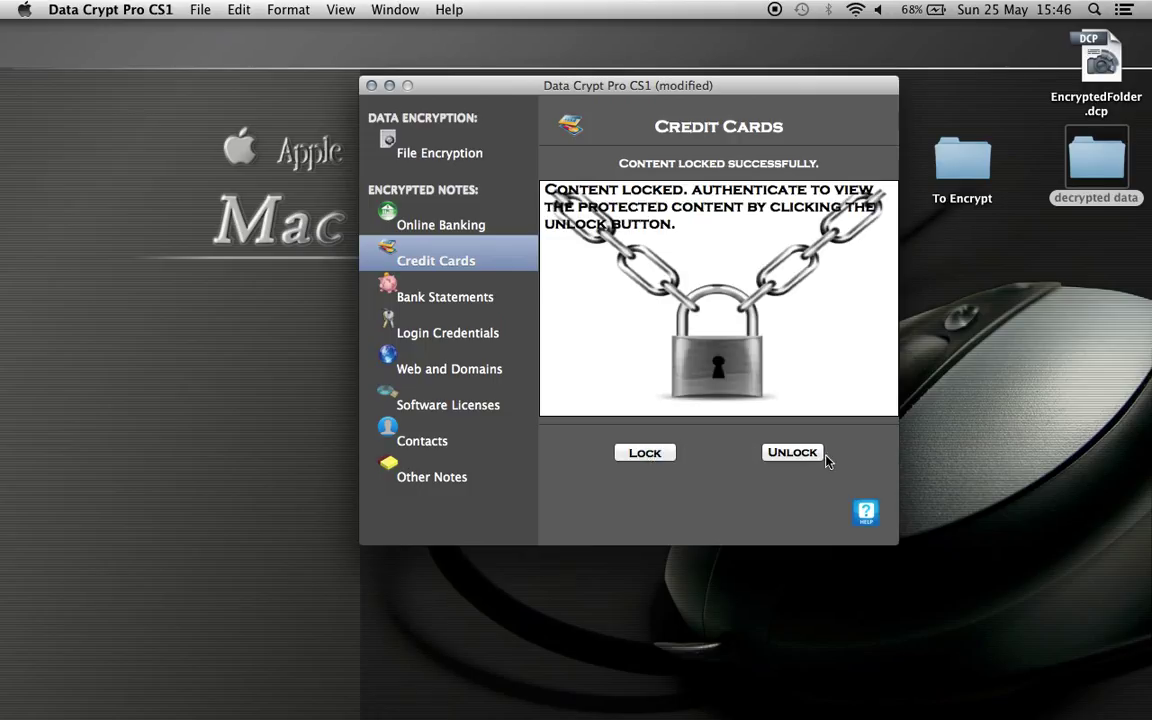
Unlock the Credit Cards note with the master password to check the saved card number.
{"action": "left_click", "coordinate": [789, 452]}
{"action": "type", "text": "********"}
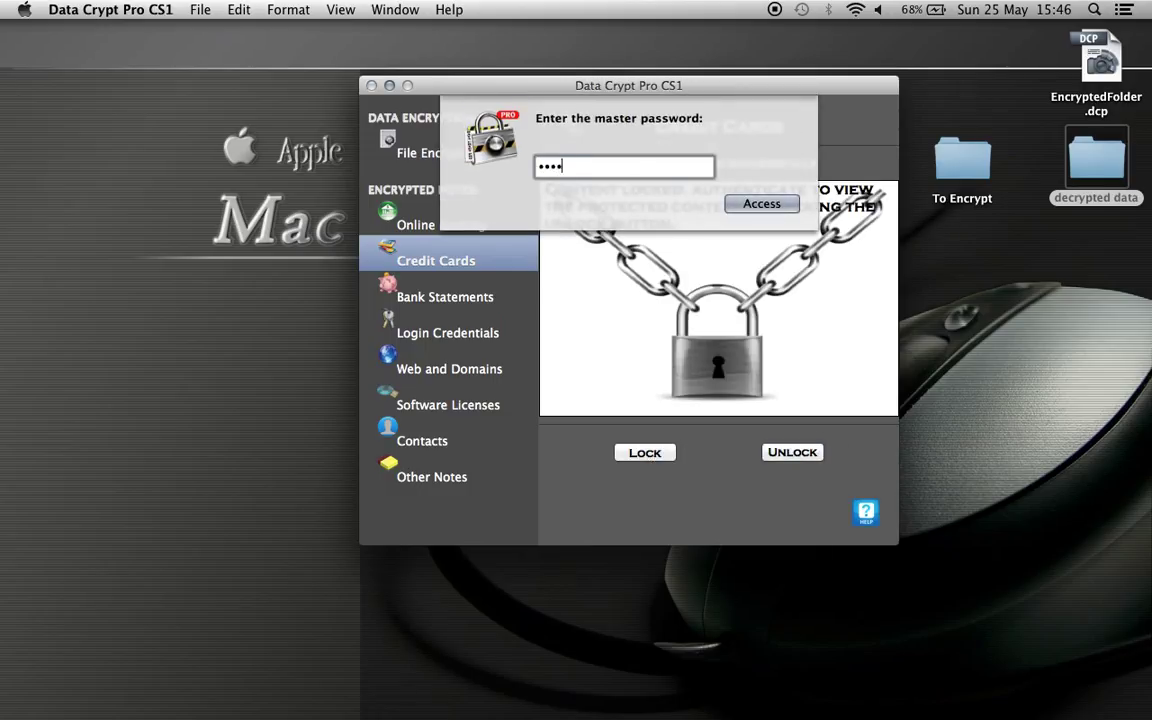
{"action": "left_click", "coordinate": [742, 205]}
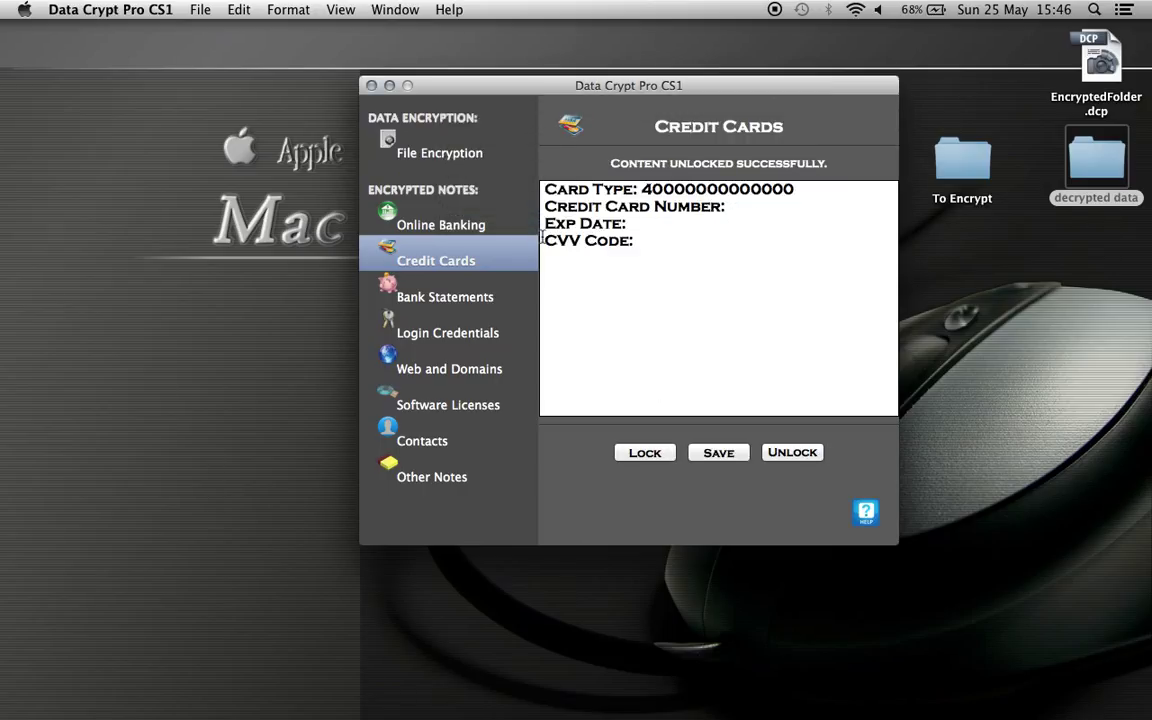
Unlock the Online Banking note with the master password to confirm the Lloyds and Barclays entries.
{"action": "left_click", "coordinate": [495, 228]}
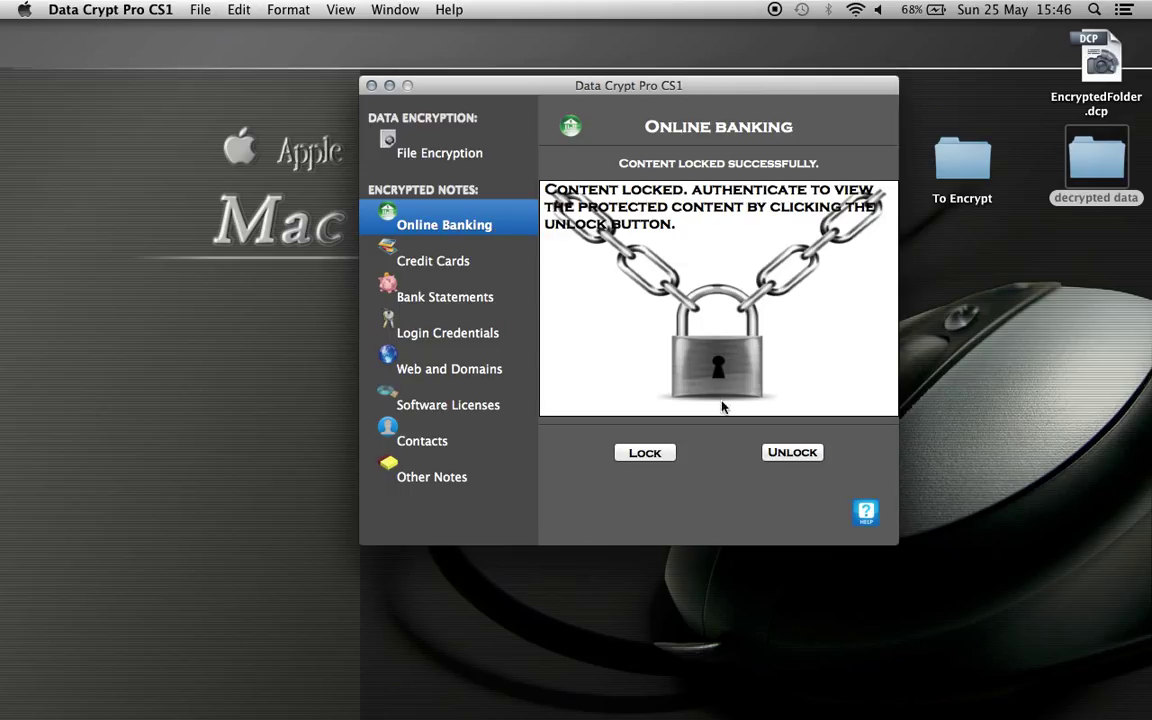
{"action": "left_click", "coordinate": [800, 456]}
{"action": "type", "text": "********"}
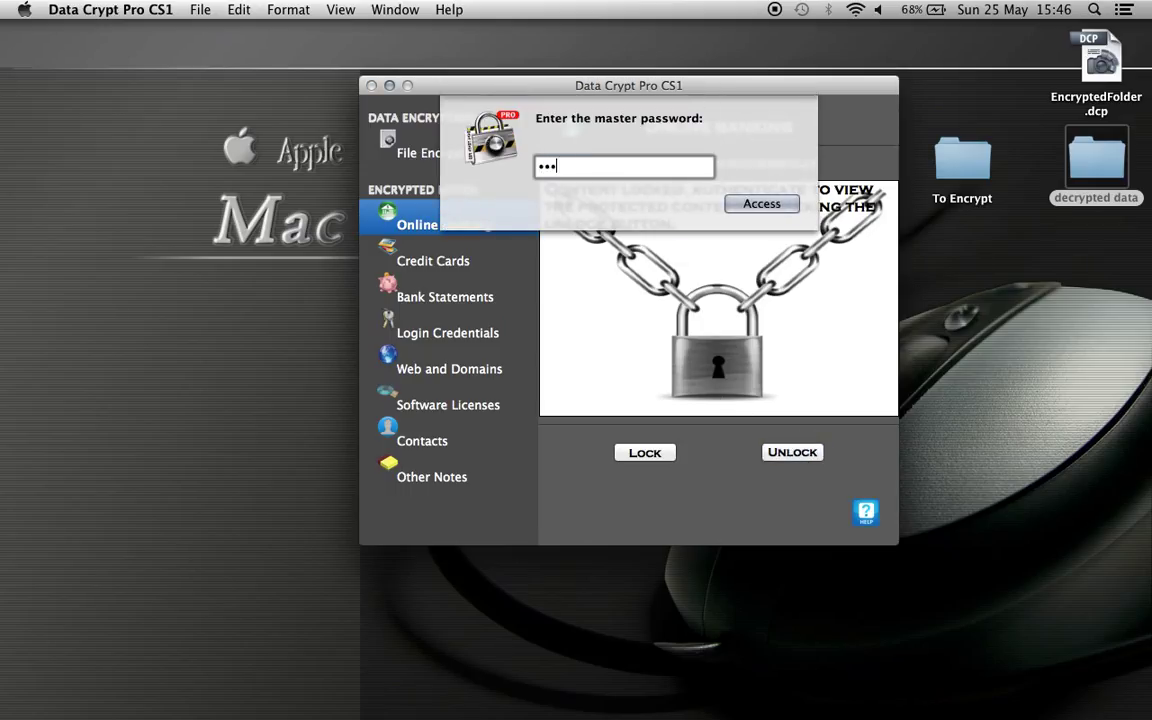
{"action": "key", "text": "Return"}
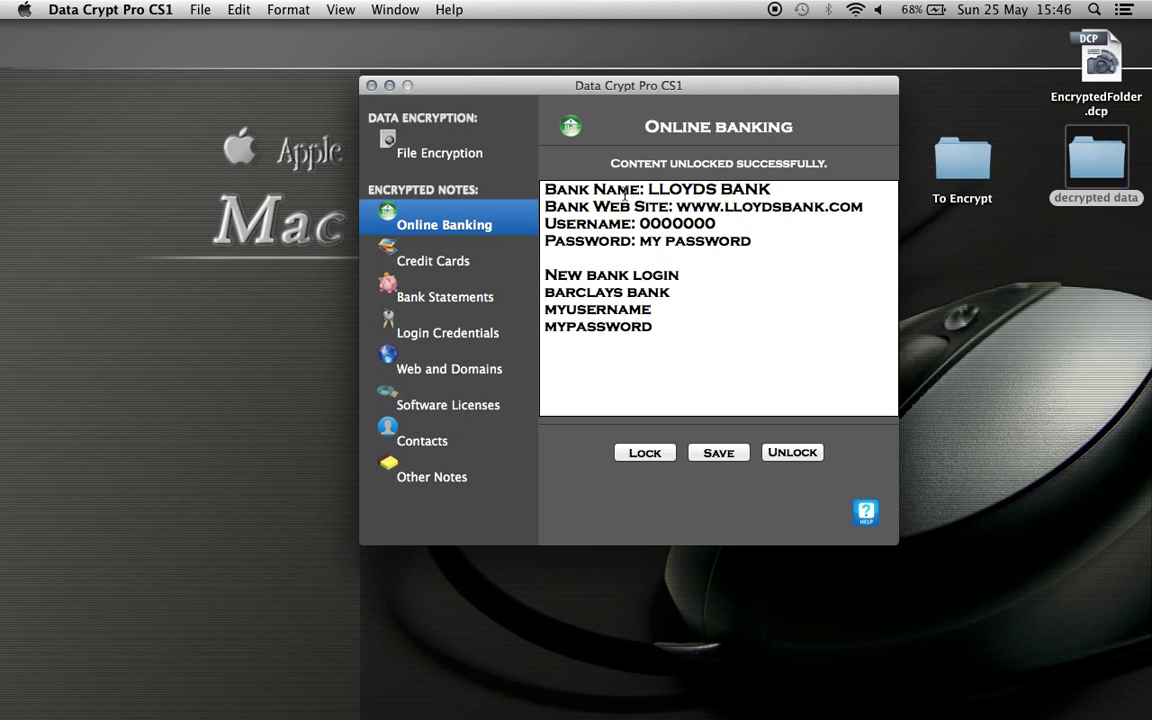